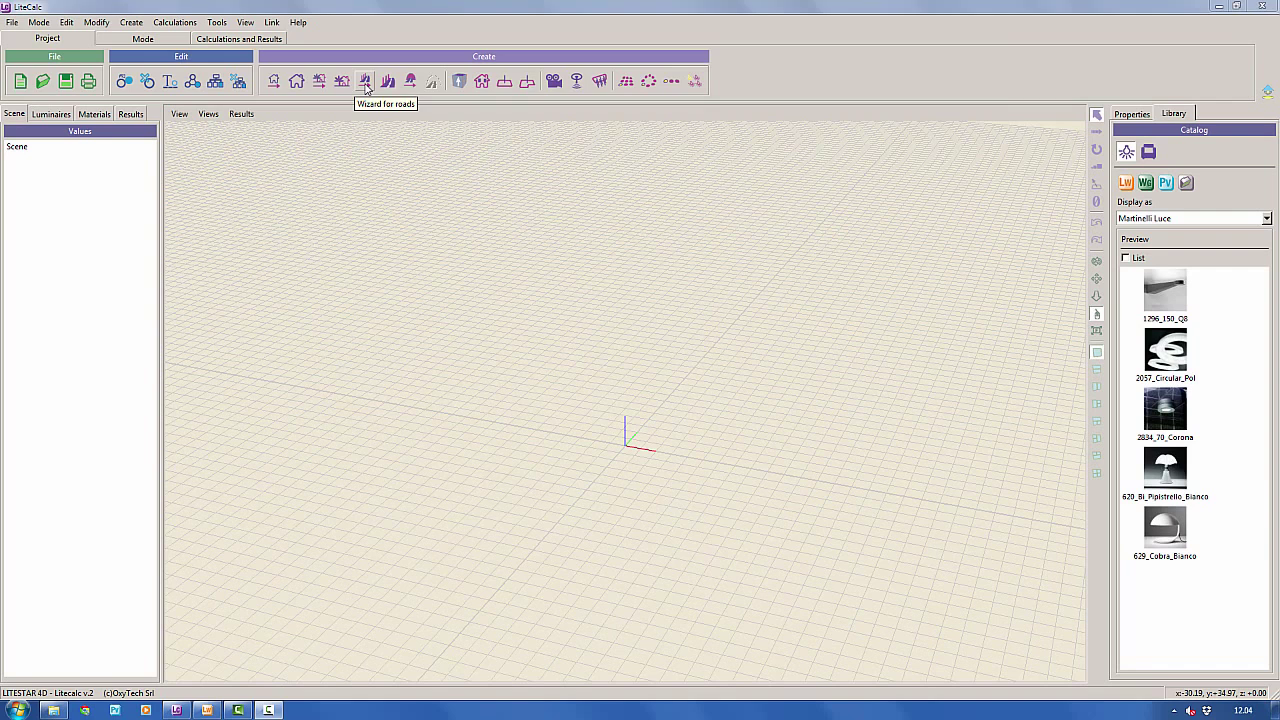
# Start the road wizard and define Carriageway A as 7.5 m wide with 2 lanes.
pyautogui.click(366, 82)
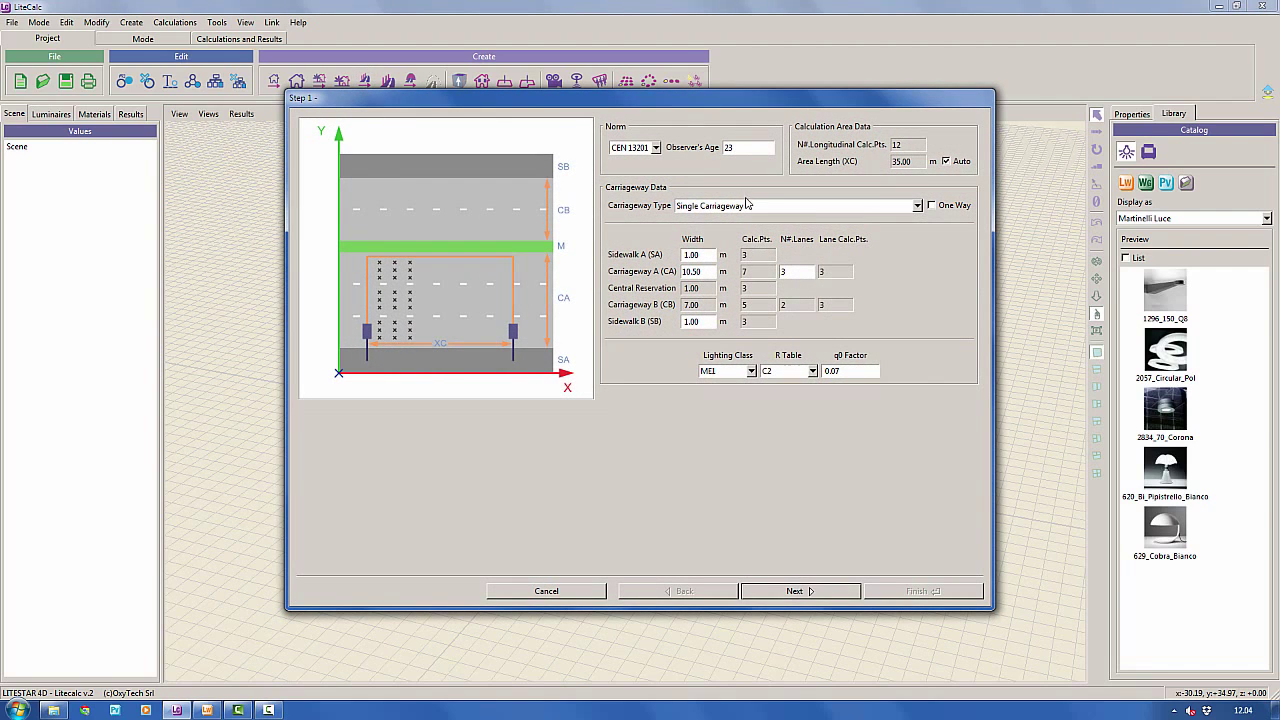
pyautogui.click(656, 149)
pyautogui.click(656, 151)
pyautogui.moveTo(711, 272); pyautogui.dragTo(677, 273)
pyautogui.write('7.5')
pyautogui.moveTo(789, 273); pyautogui.dragTo(776, 273)
pyautogui.click(817, 592)
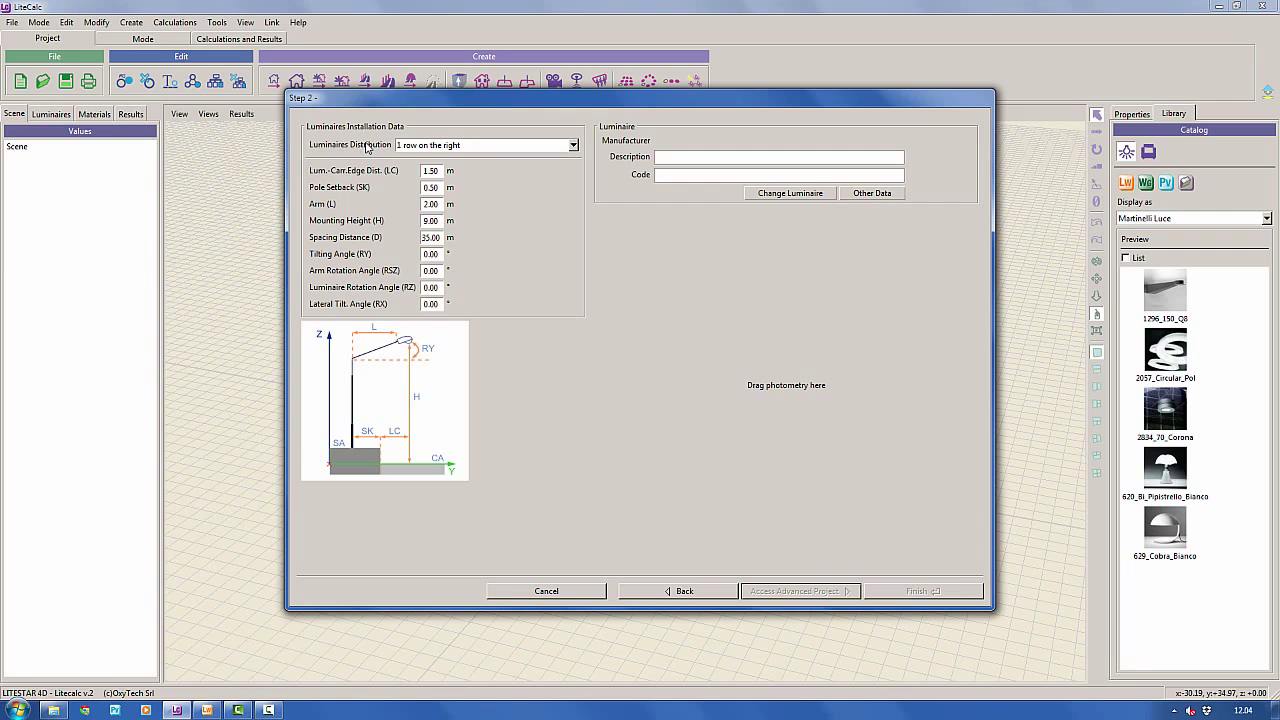
# Set the luminaire-to-carriageway edge distance to 1 m, arm to 1.5 m, mounting height to 8 m and spacing to 32 m.
pyautogui.doubleClick(435, 171)
pyautogui.write('1')
pyautogui.doubleClick(443, 204)
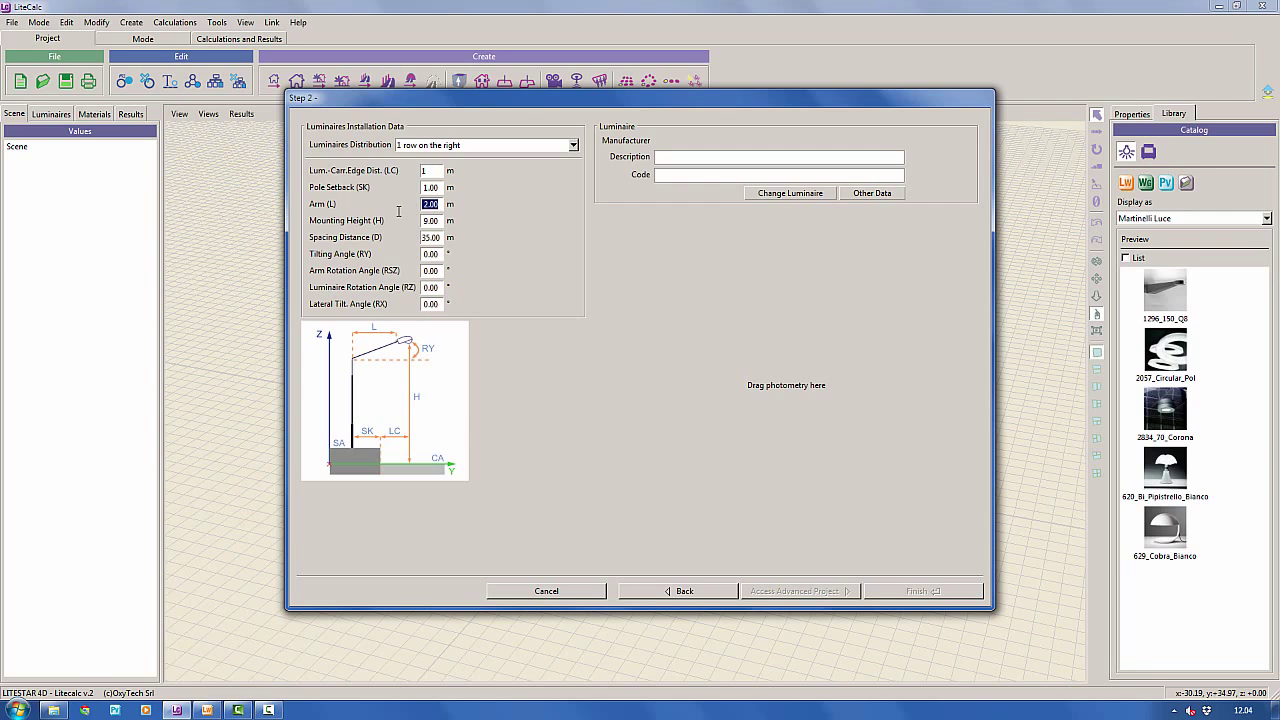
pyautogui.write('1.5')
pyautogui.doubleClick(441, 221)
pyautogui.write('8')
pyautogui.doubleClick(441, 237)
pyautogui.write('32')
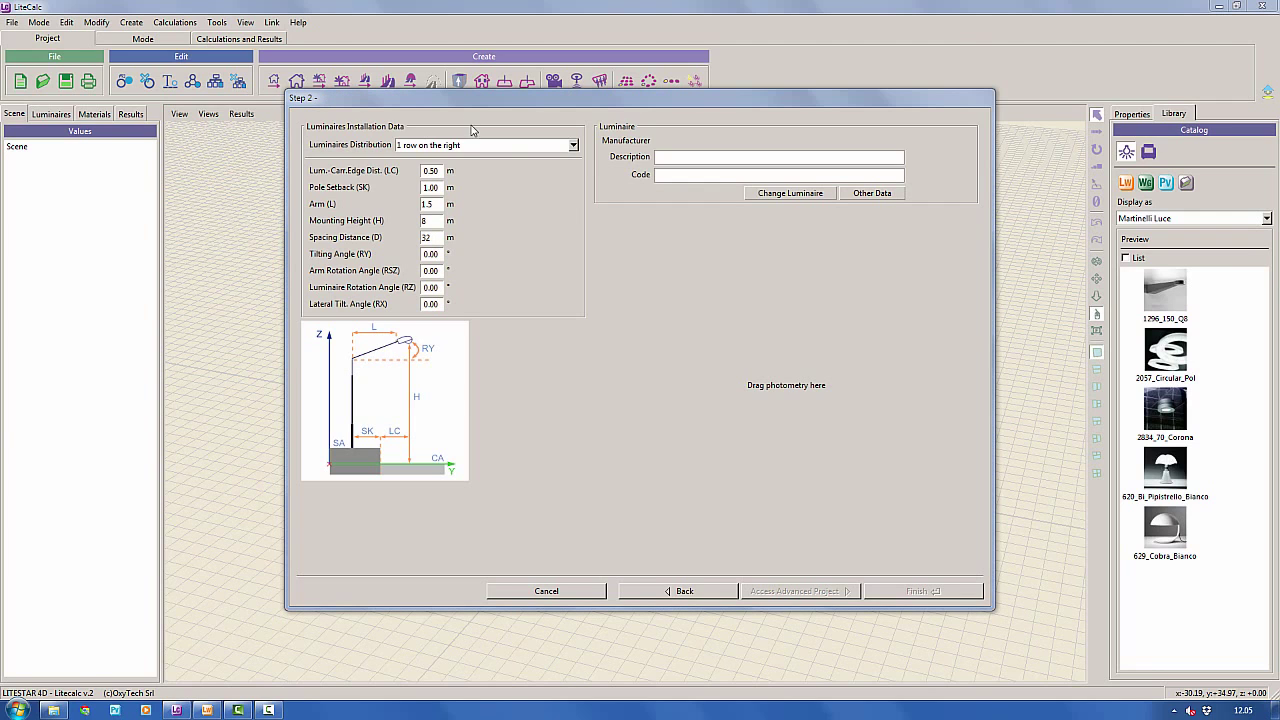
# Assign the Gewiss luminaire AVENUE 150W SE-ST E40 BOWL (GW87056) from the Liswin database.
pyautogui.click(790, 194)
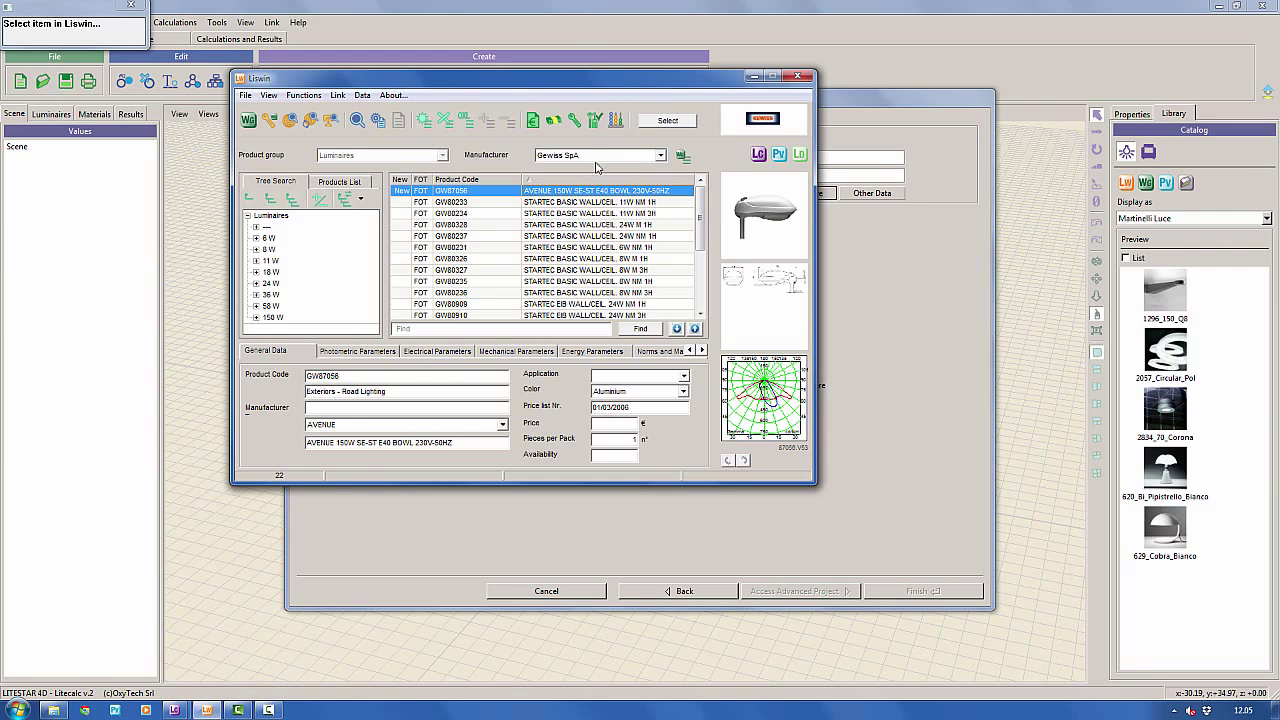
pyautogui.click(665, 122)
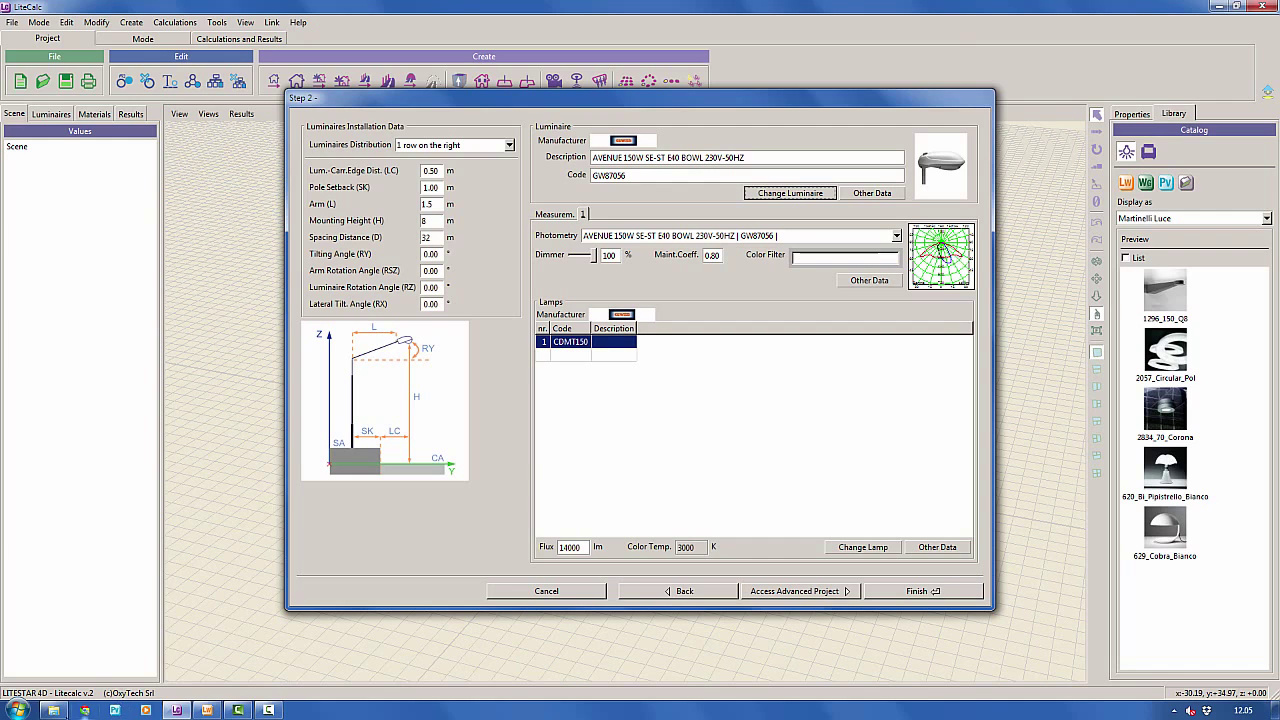
# Load the luminaire file 27XTS 09D.OXL from the Base folder and set its rotation angle (RZ) to 90°.
pyautogui.click(55, 710)
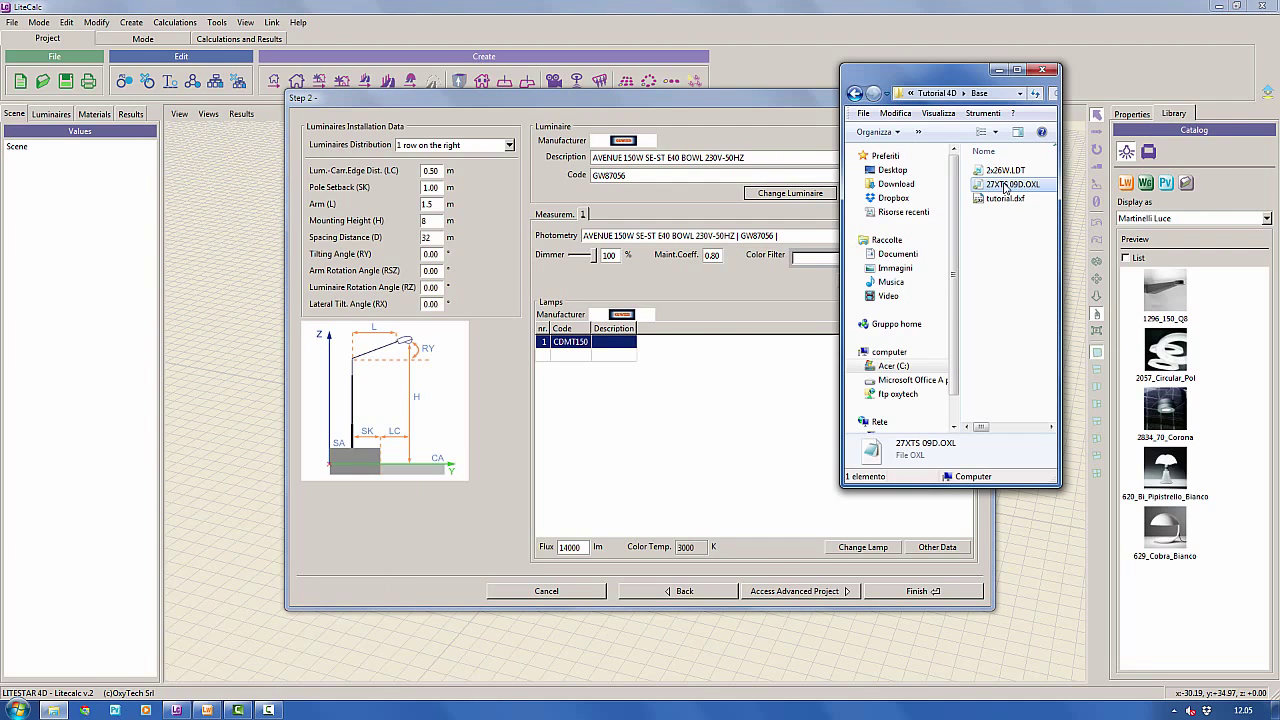
pyautogui.moveTo(1005, 189); pyautogui.dragTo(800, 392)
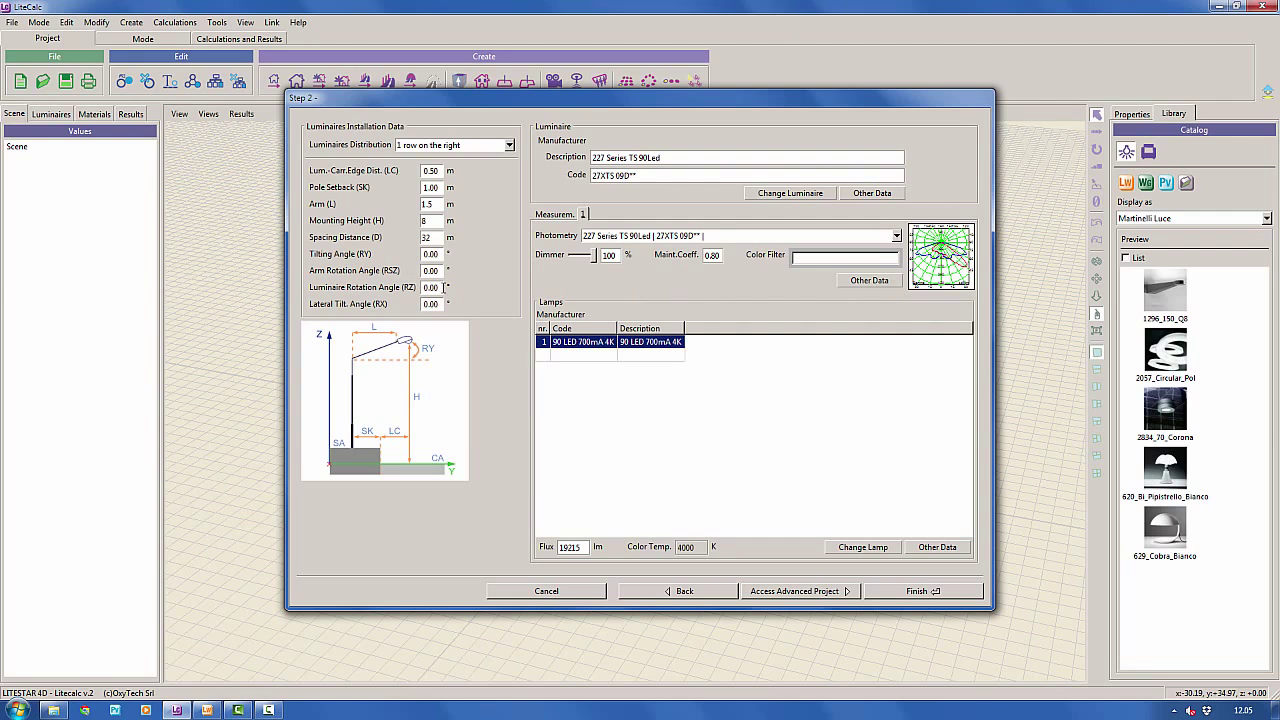
pyautogui.moveTo(446, 287); pyautogui.dragTo(407, 287)
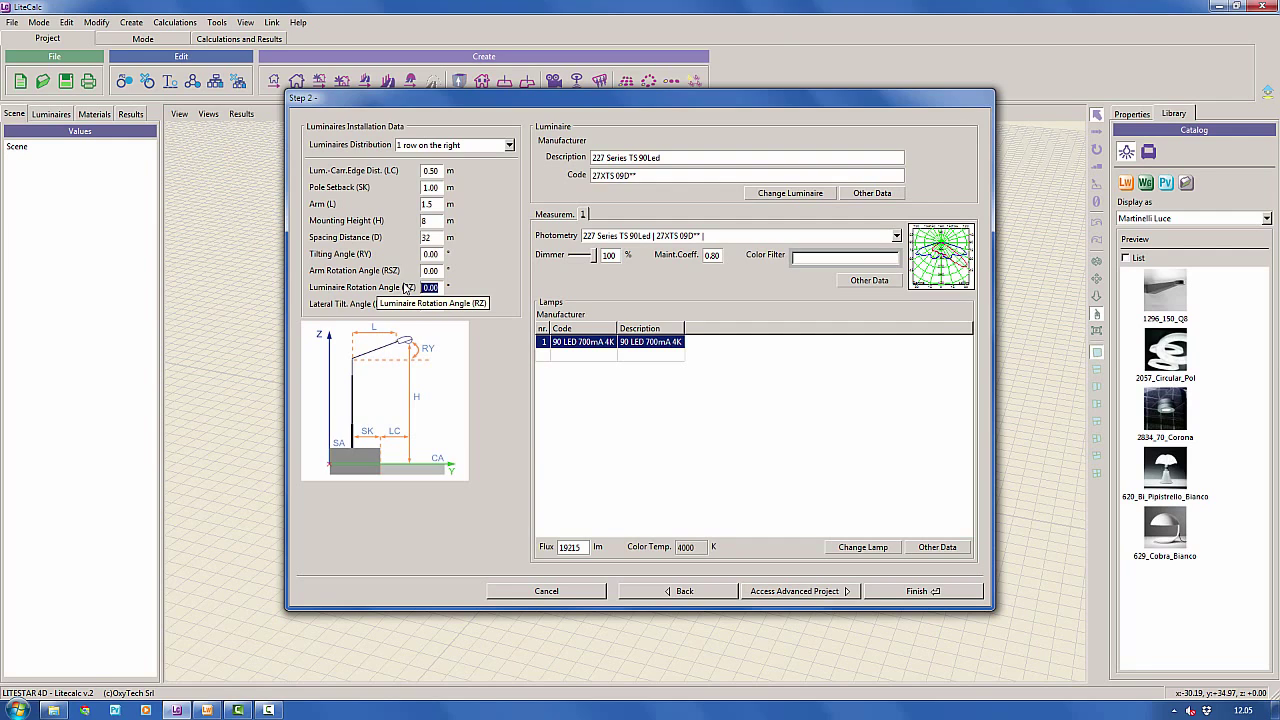
pyautogui.write('90')
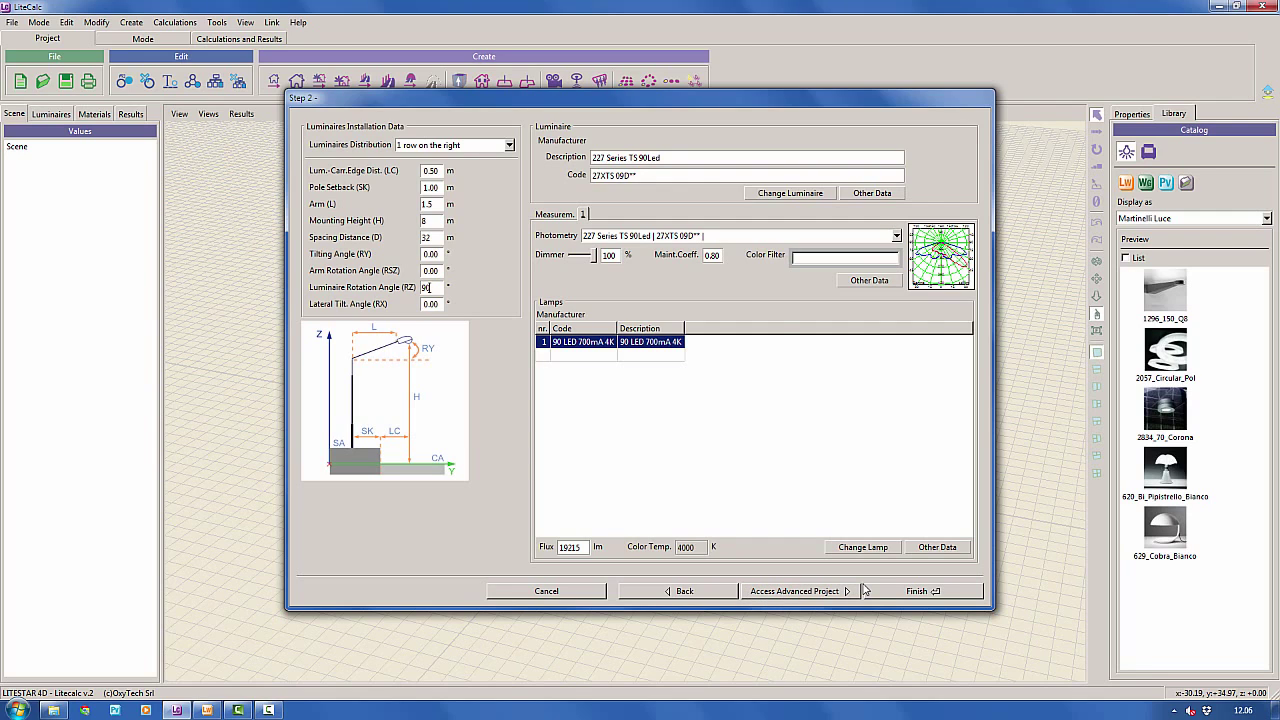
# Generate the road from the wizard settings and display the luminaires' photometric solids.
pyautogui.click(946, 591)
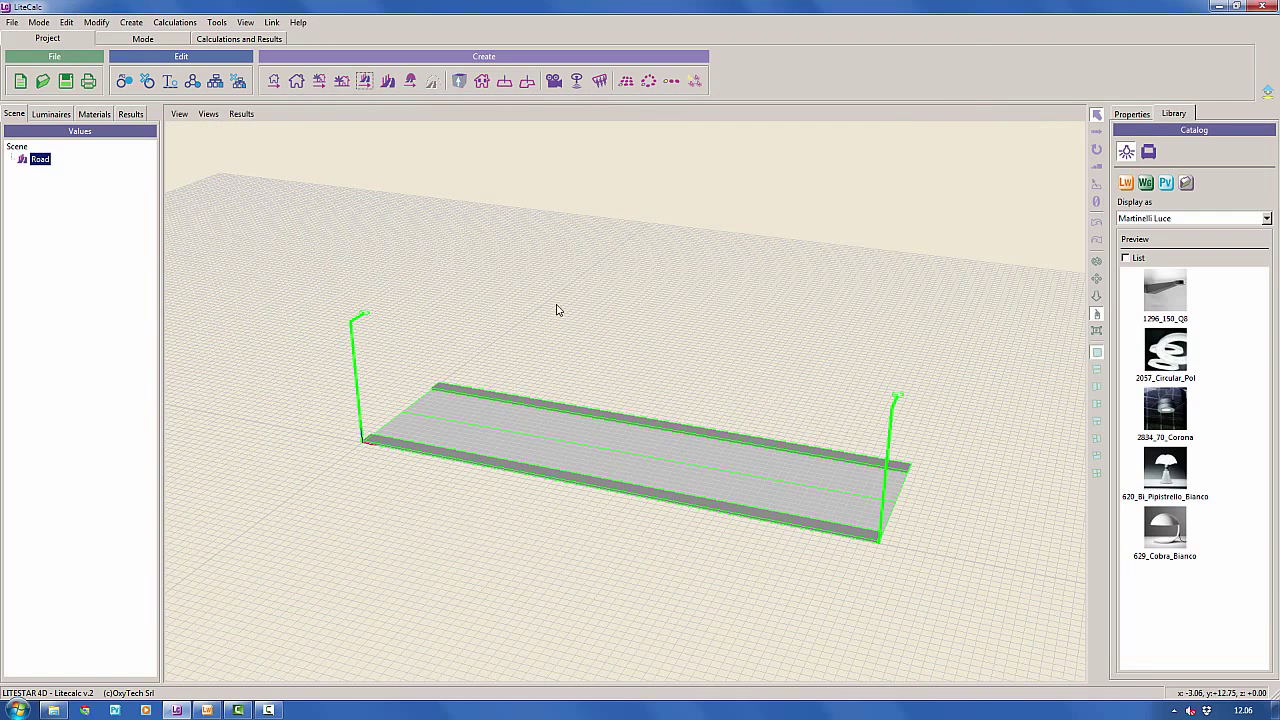
pyautogui.click(180, 115)
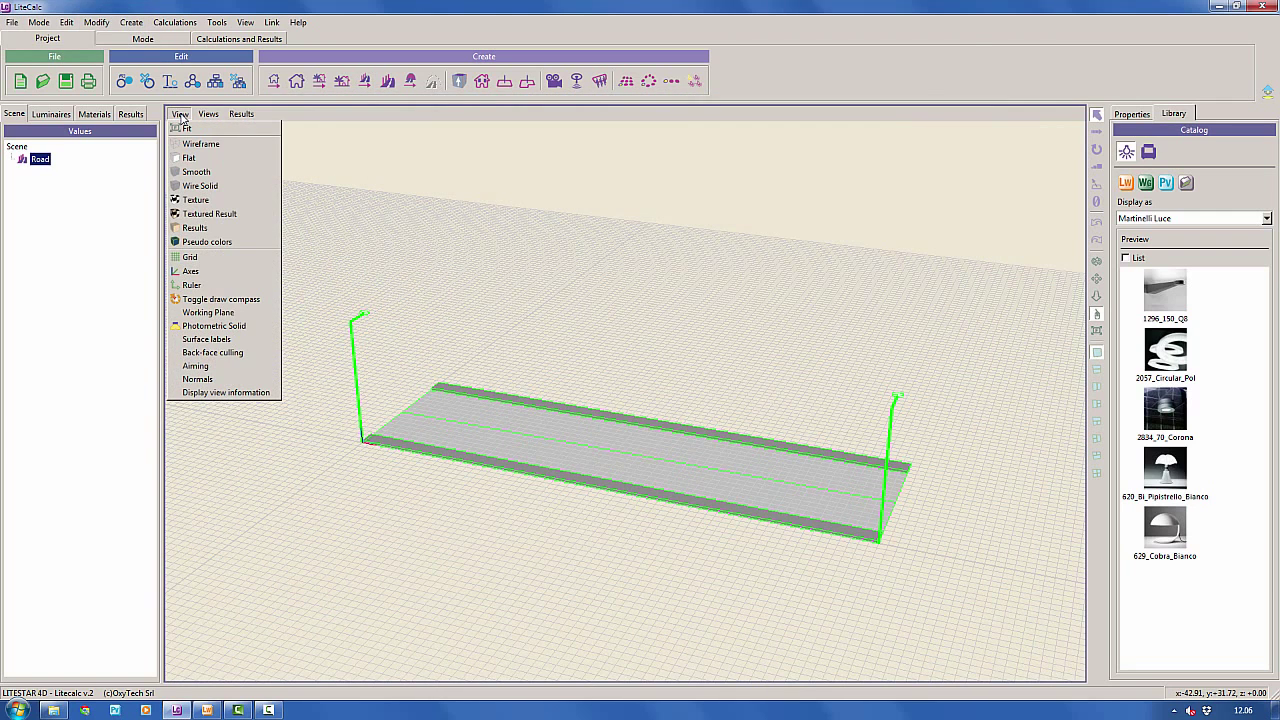
pyautogui.click(234, 327)
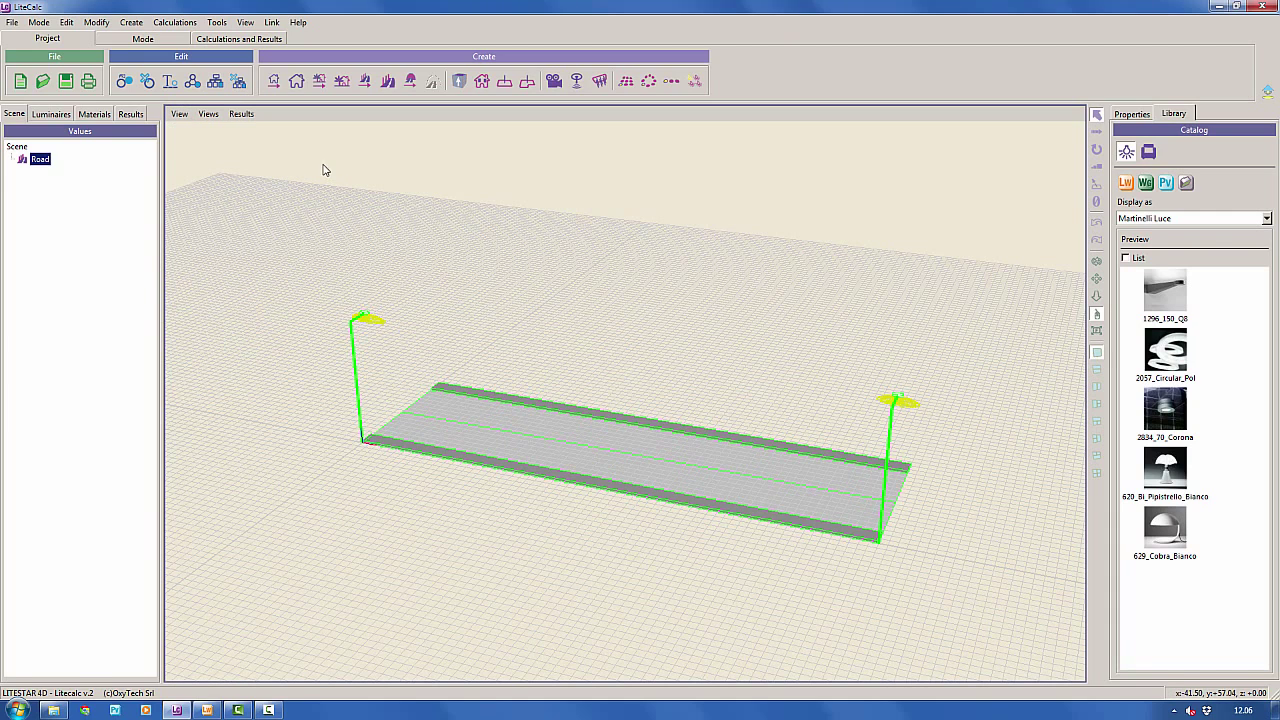
# Run the lighting calculation for the road with the existing settings and bring up the results summary.
pyautogui.click(226, 39)
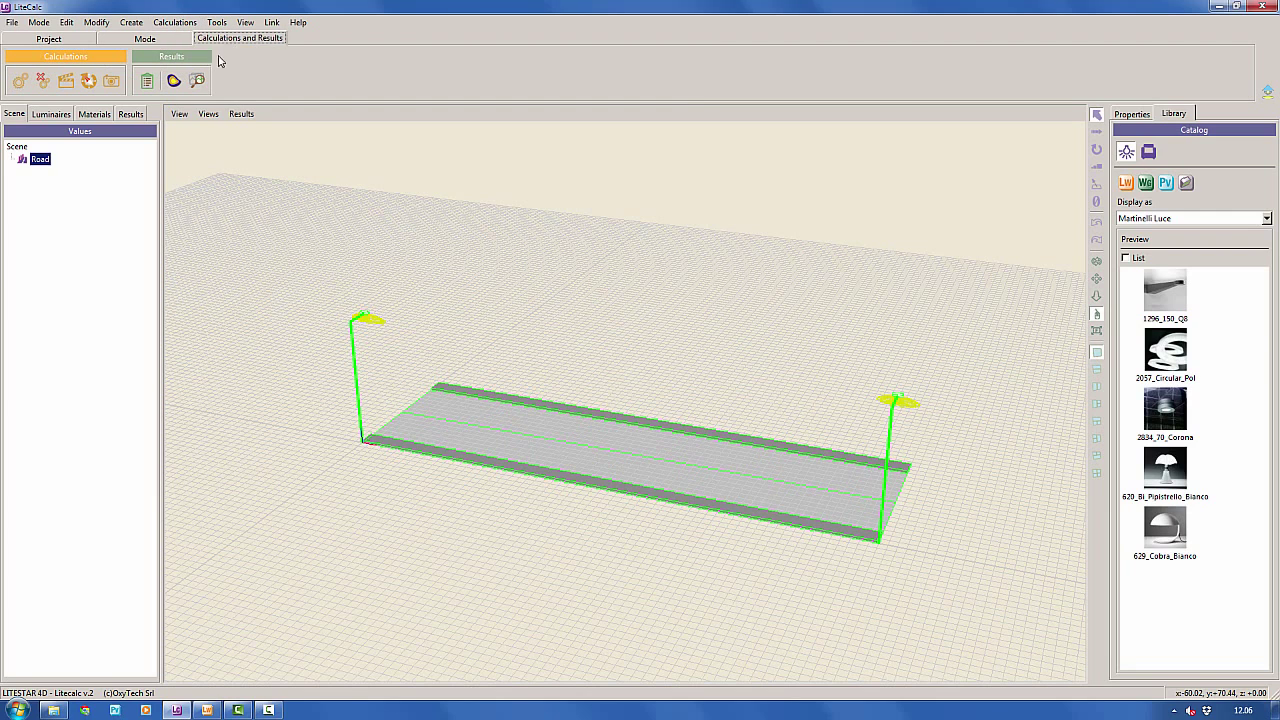
pyautogui.click(18, 85)
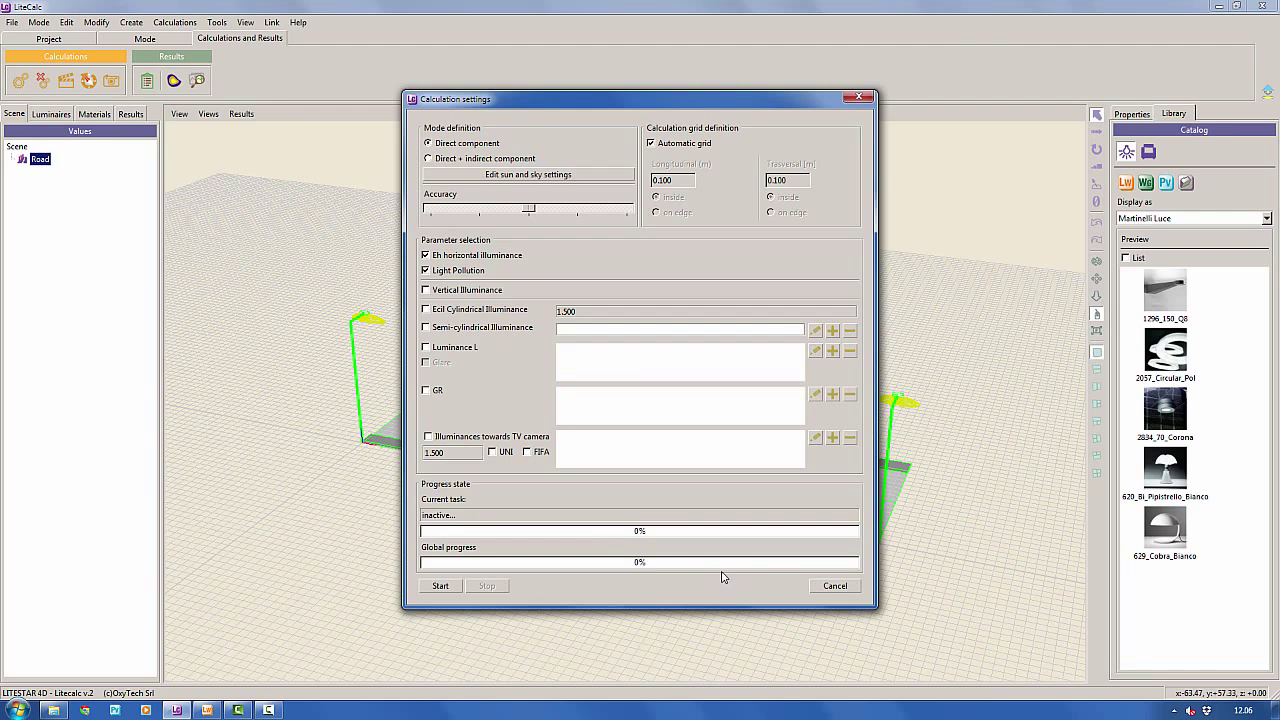
pyautogui.click(440, 586)
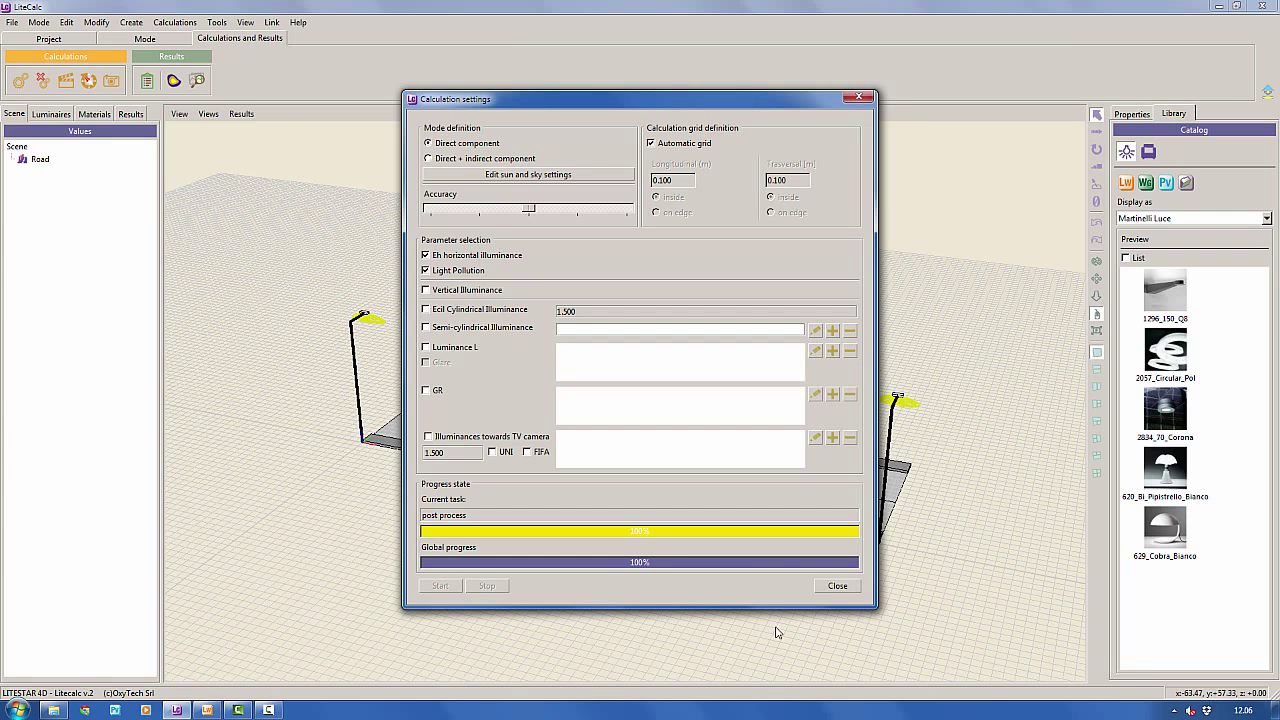
pyautogui.click(838, 586)
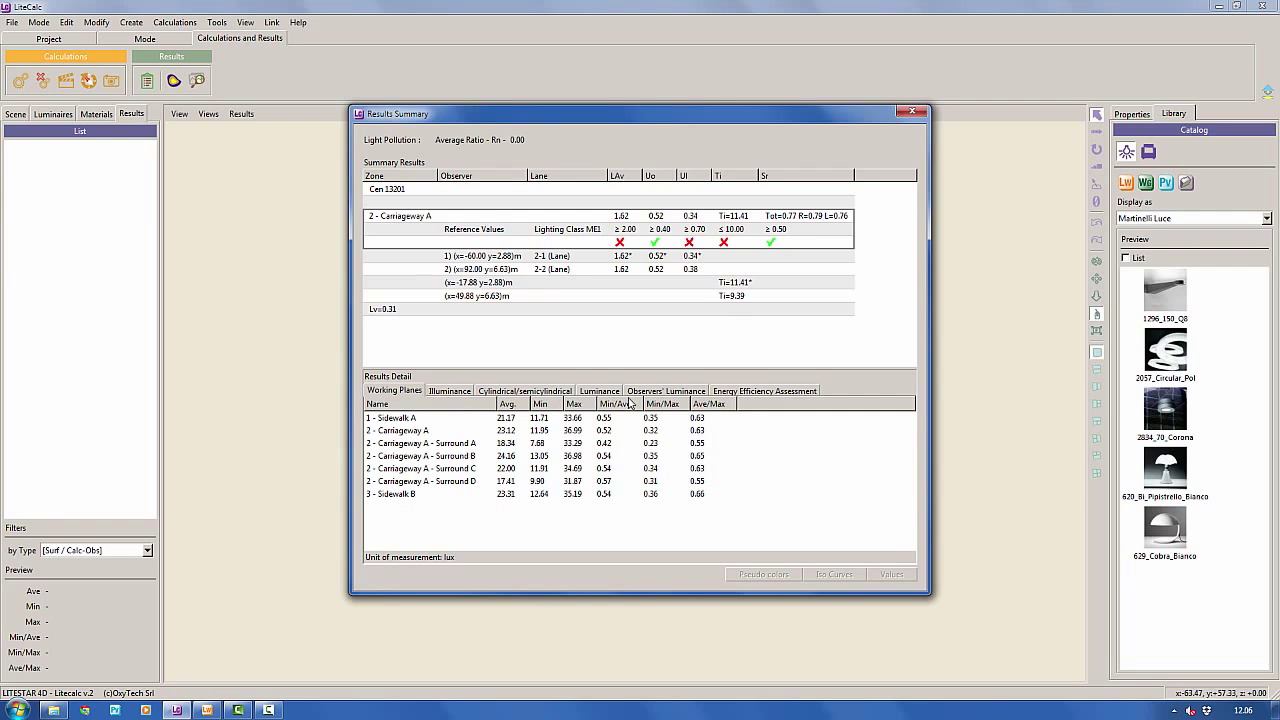
# Review the energy efficiency assessment of the road under both the IPEI and RD 1890 methods.
pyautogui.click(766, 391)
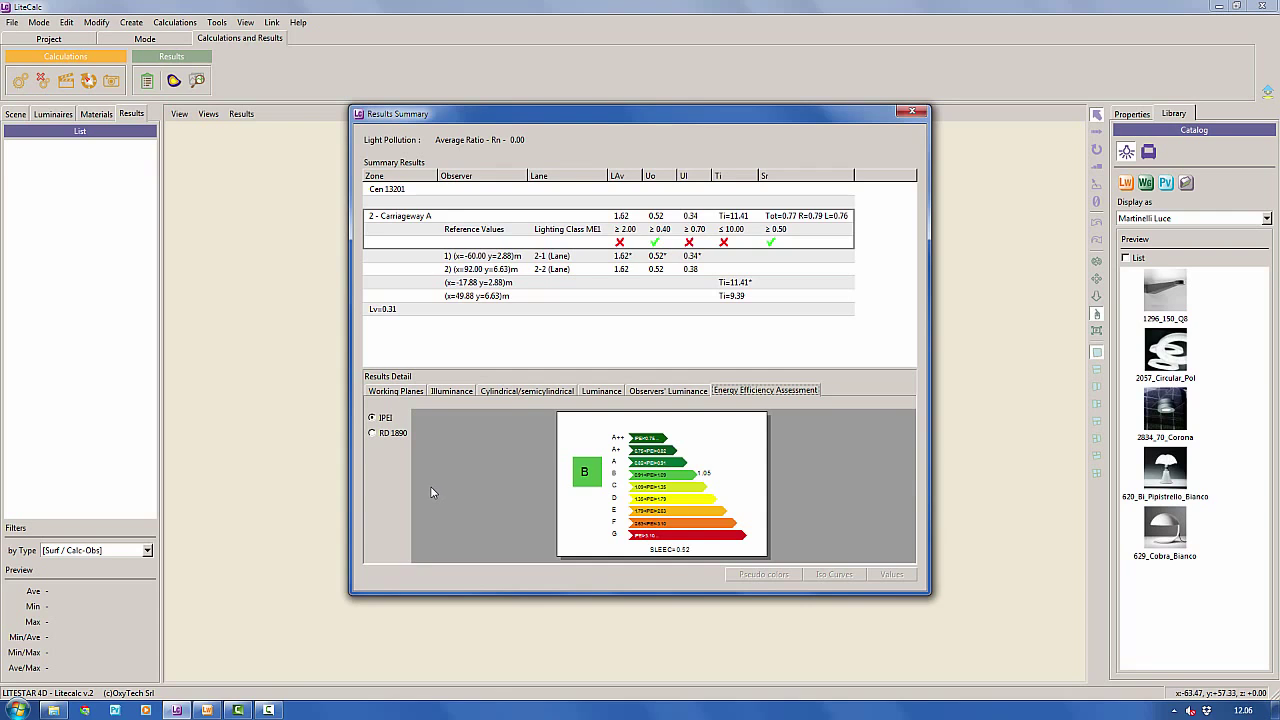
pyautogui.click(390, 434)
pyautogui.click(385, 419)
# Display the luminance values on Carriageway A for observer Obs1.
pyautogui.click(672, 389)
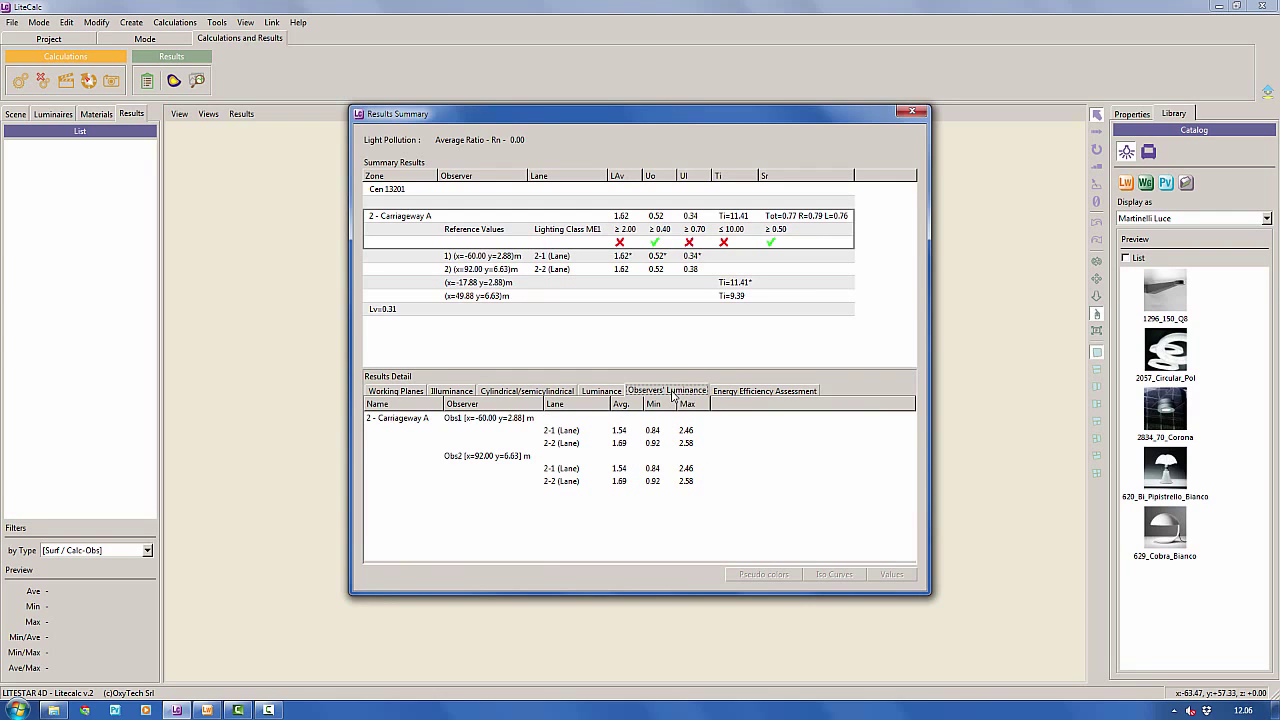
pyautogui.click(486, 420)
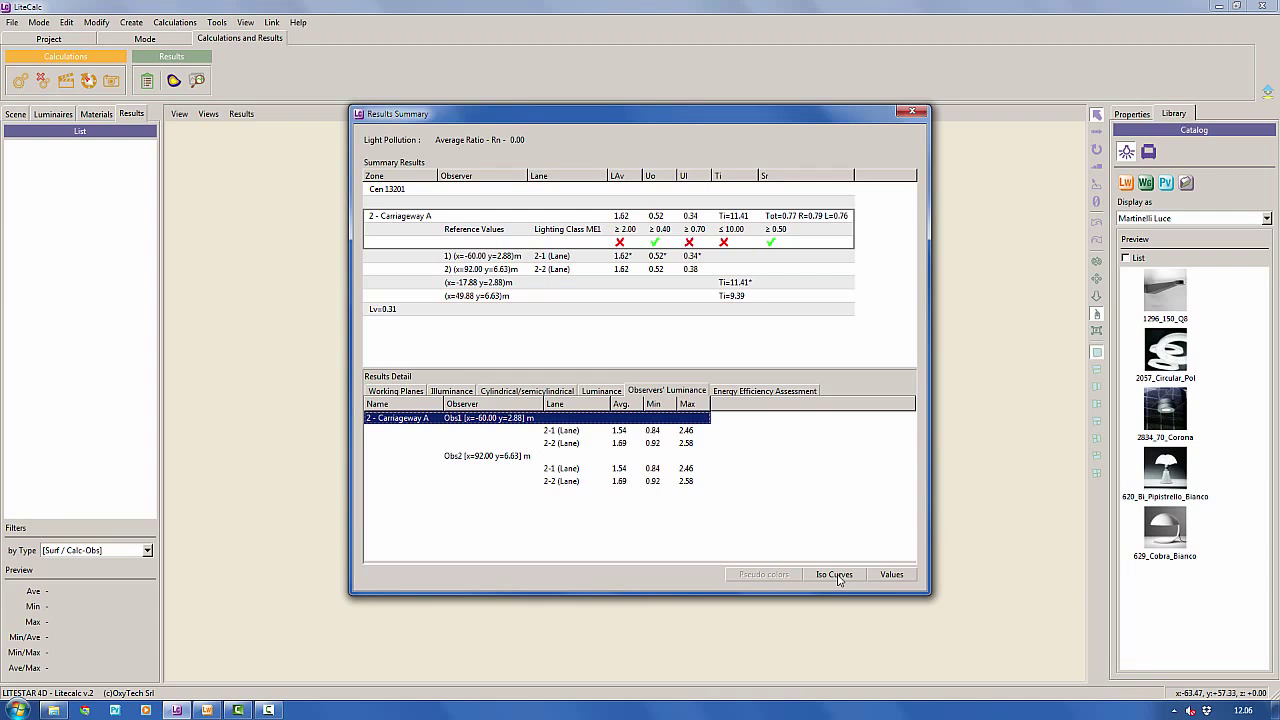
pyautogui.click(890, 575)
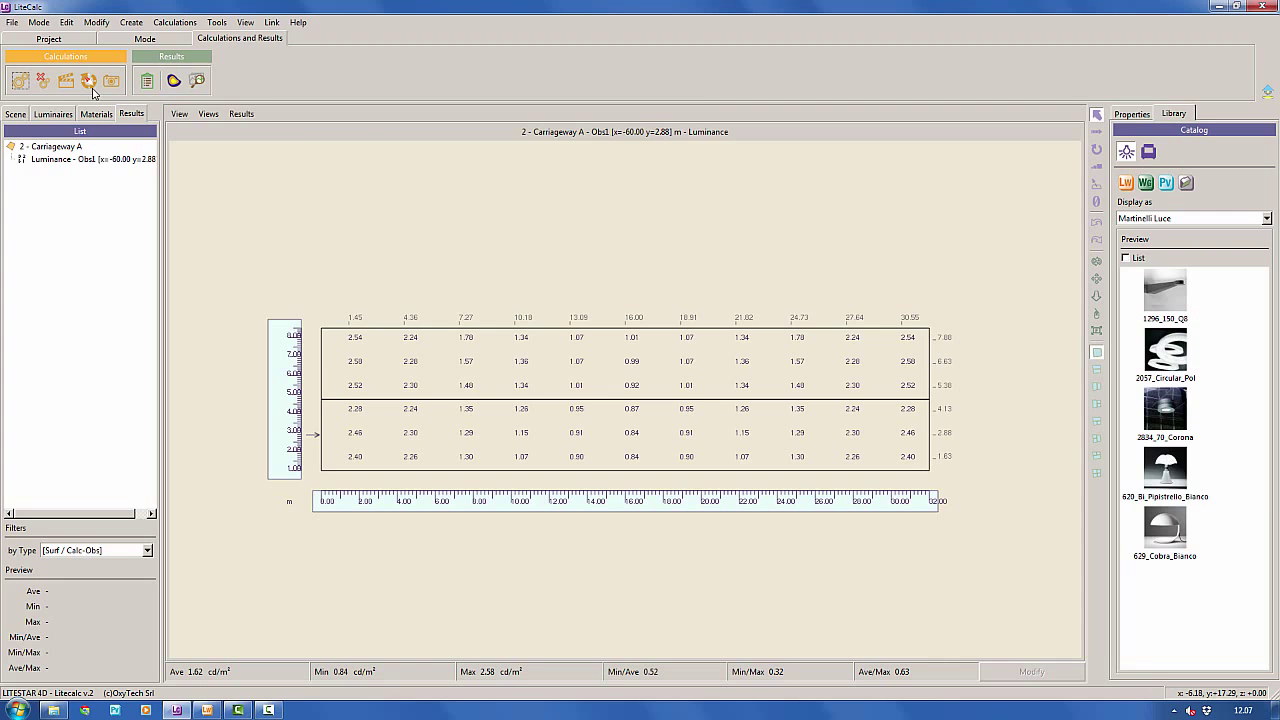
# Display the luminance iso curves on Carriageway A for observer Obs2 from the results summary.
pyautogui.click(148, 82)
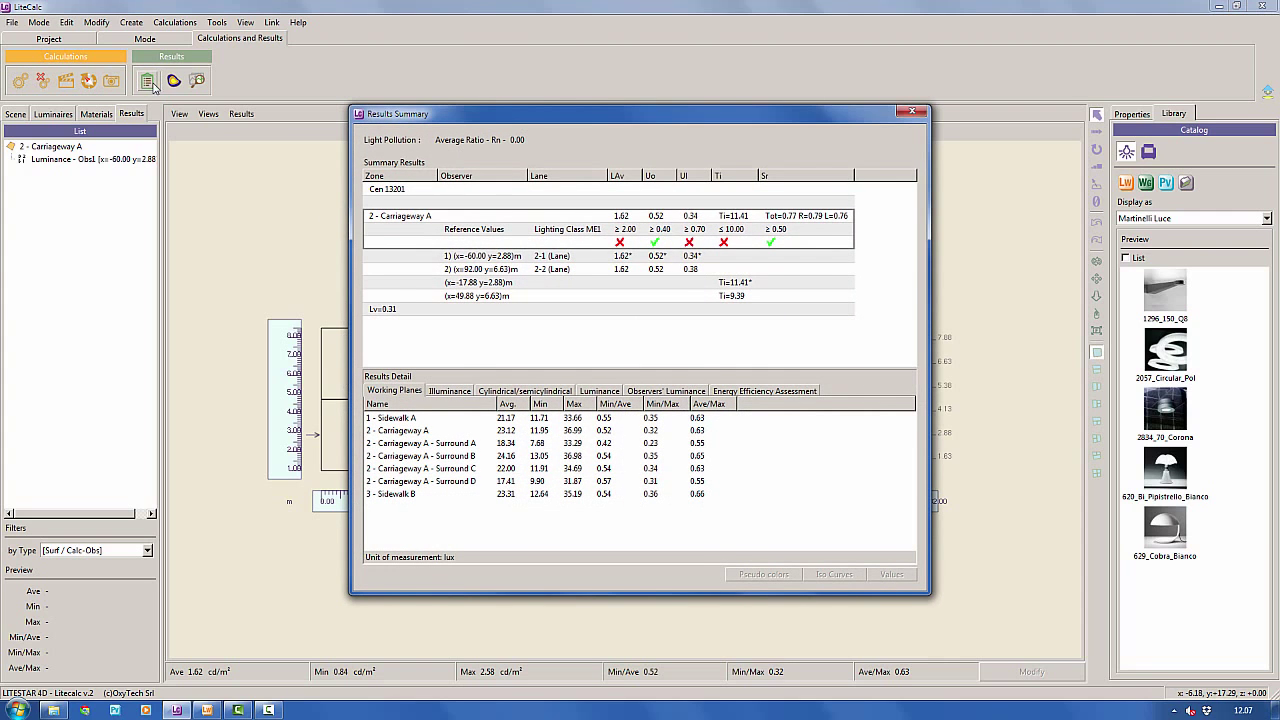
pyautogui.click(650, 392)
pyautogui.click(502, 460)
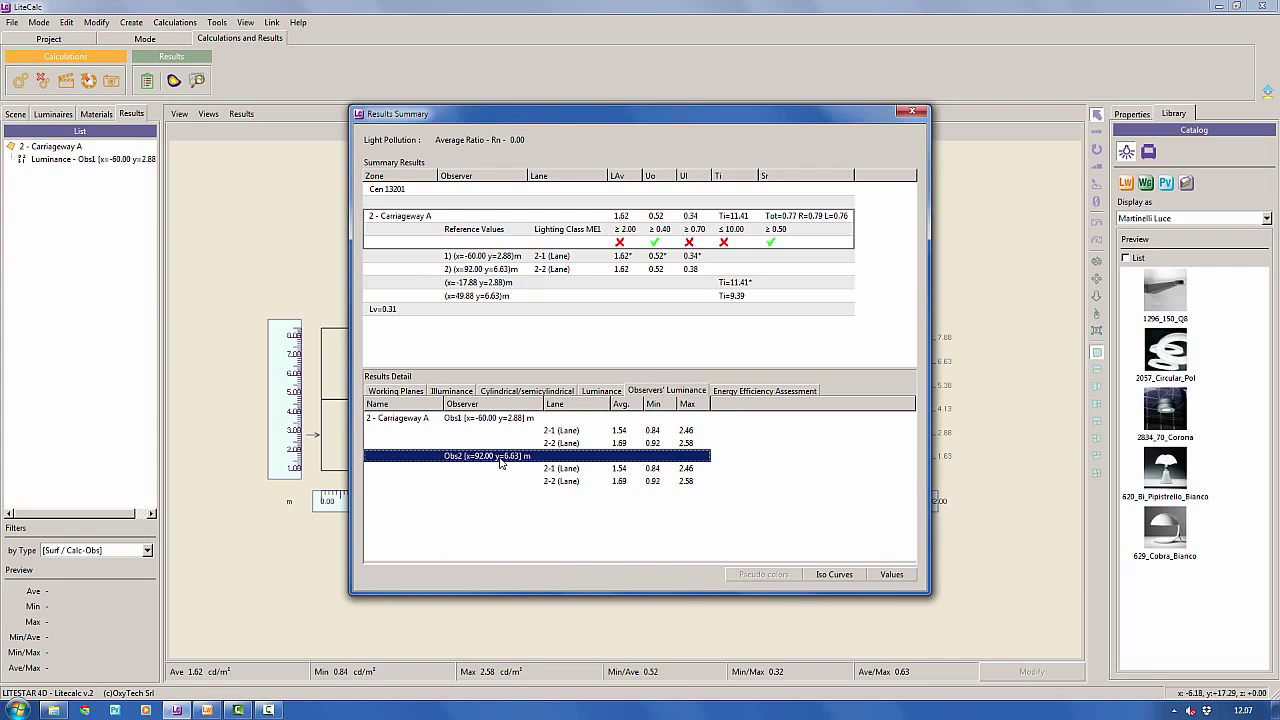
pyautogui.click(835, 577)
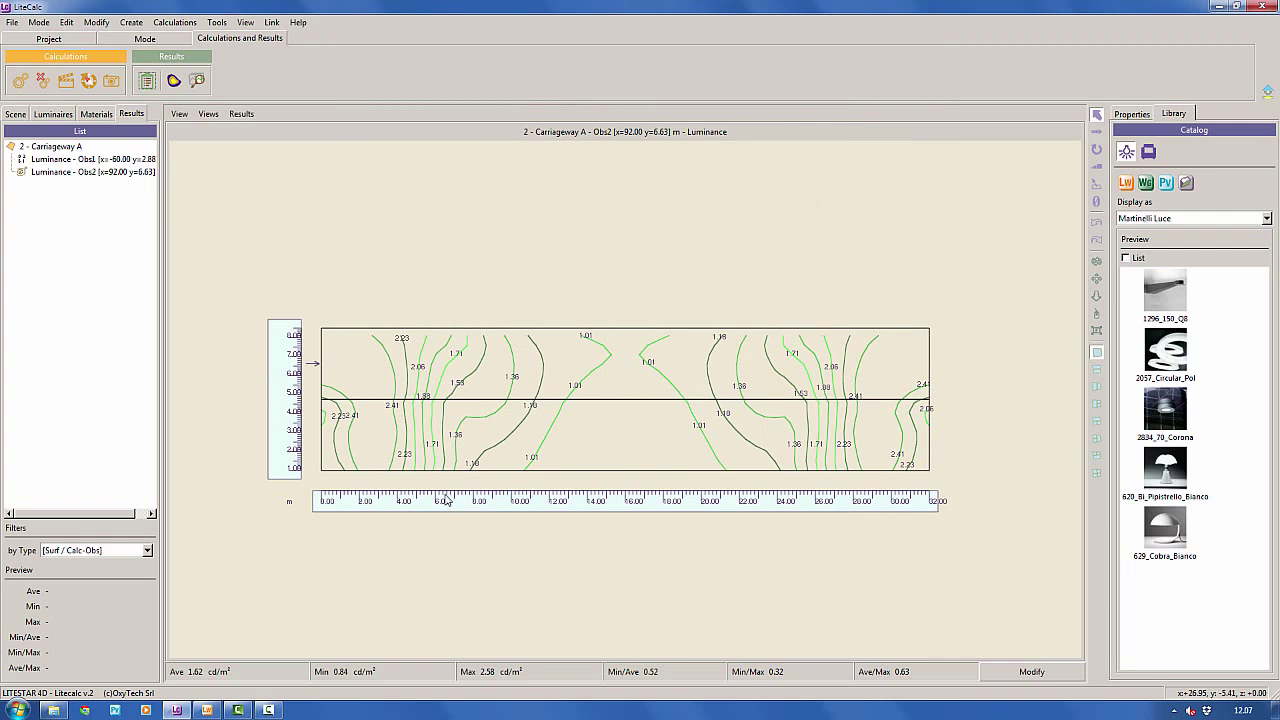
# Return to the perspective view and examine the light distribution looking lengthwise along the road.
pyautogui.click(180, 115)
pyautogui.moveTo(207, 116)
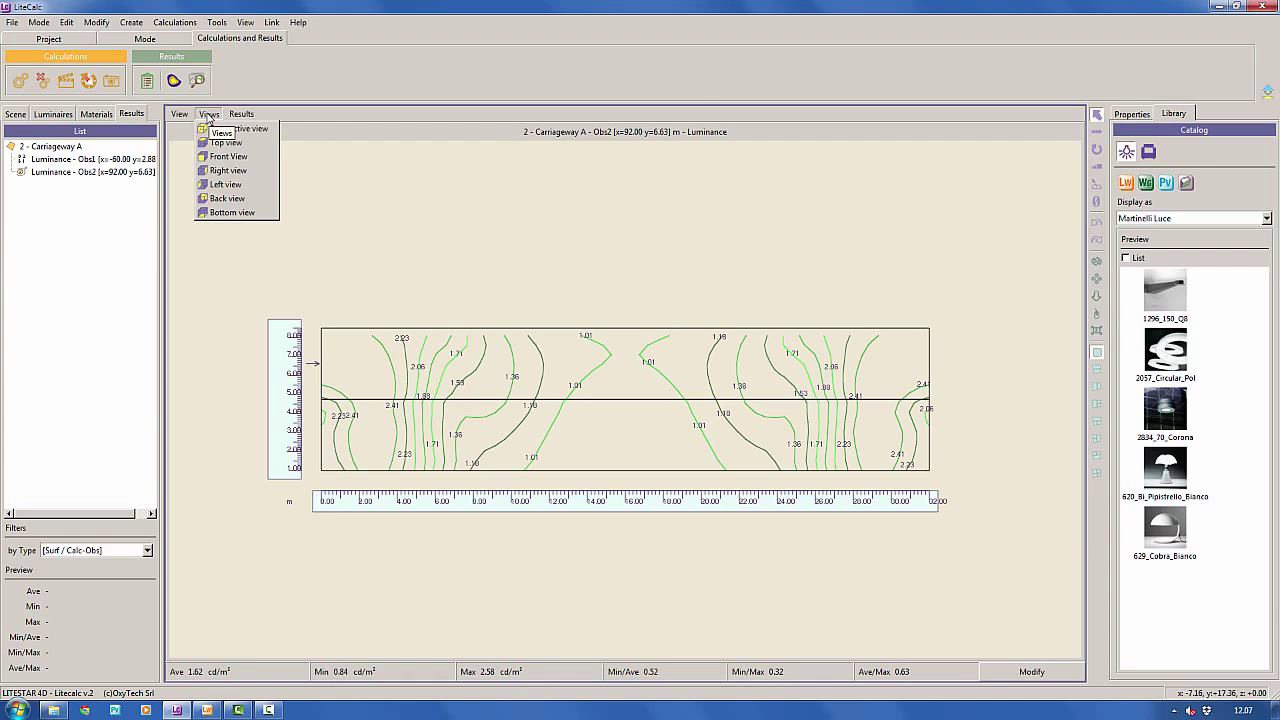
pyautogui.click(217, 129)
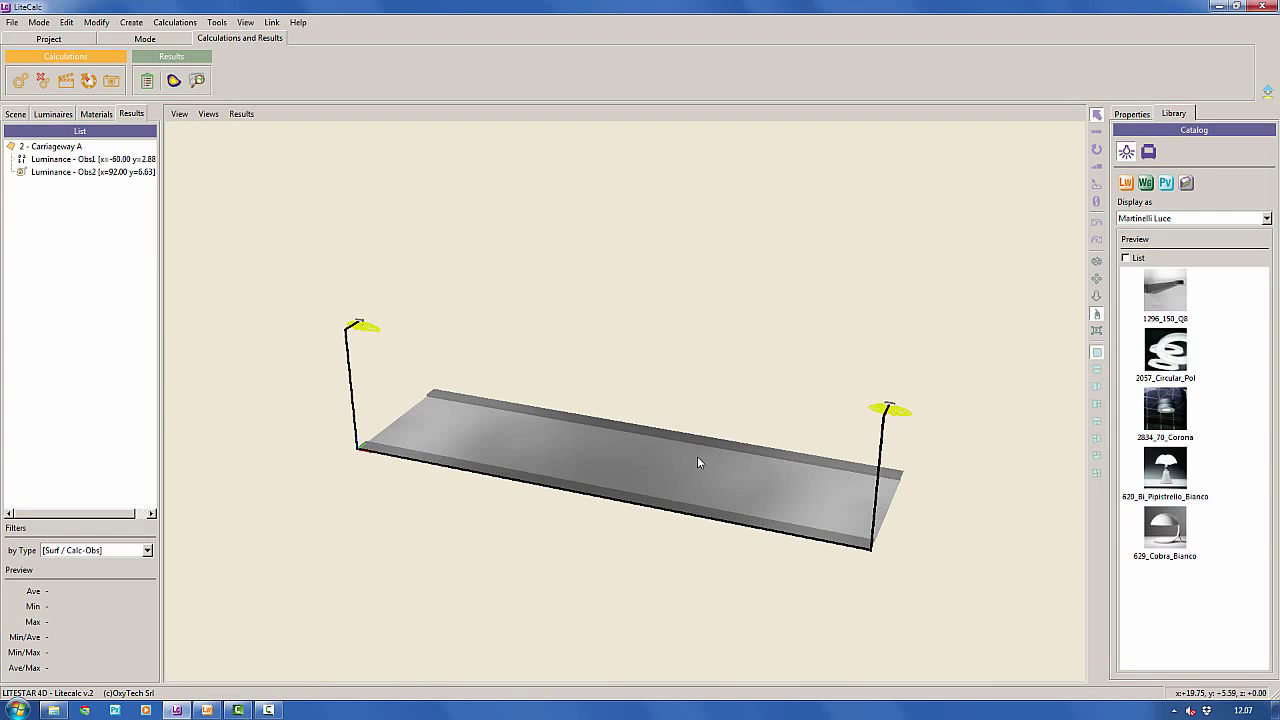
pyautogui.moveTo(709, 437); pyautogui.dragTo(555, 418)
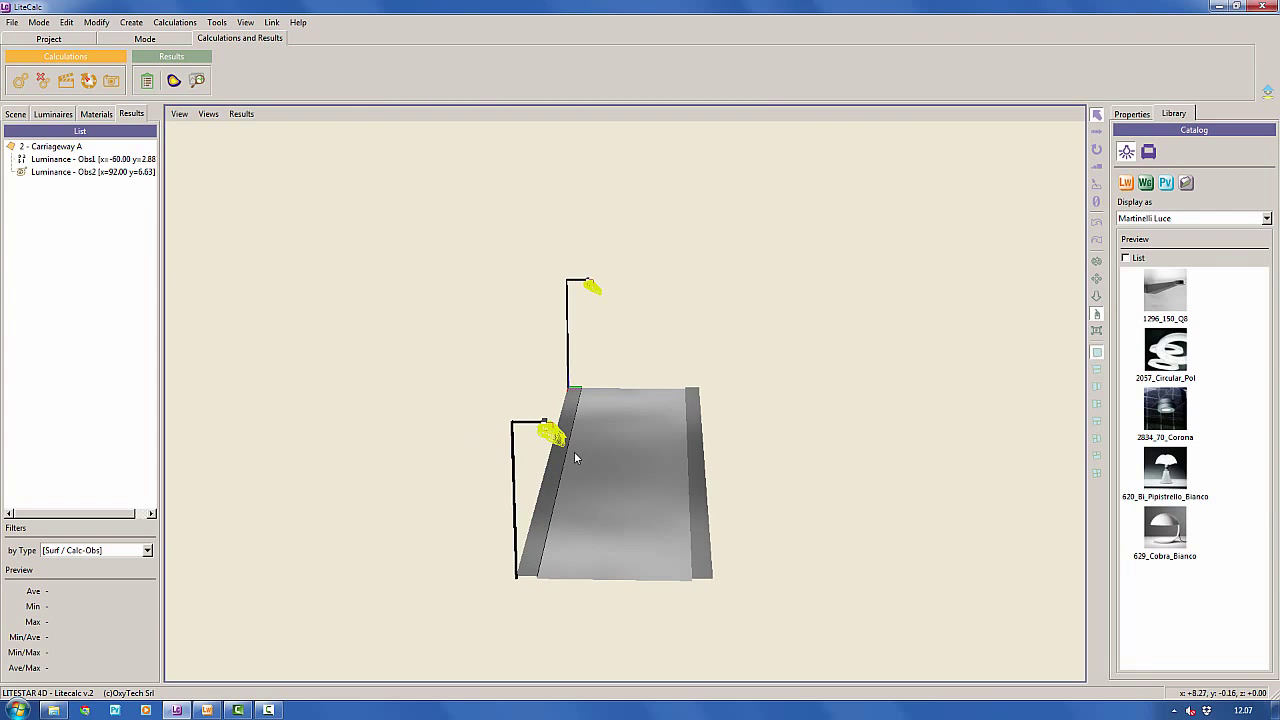
pyautogui.scroll(2, 609, 571)
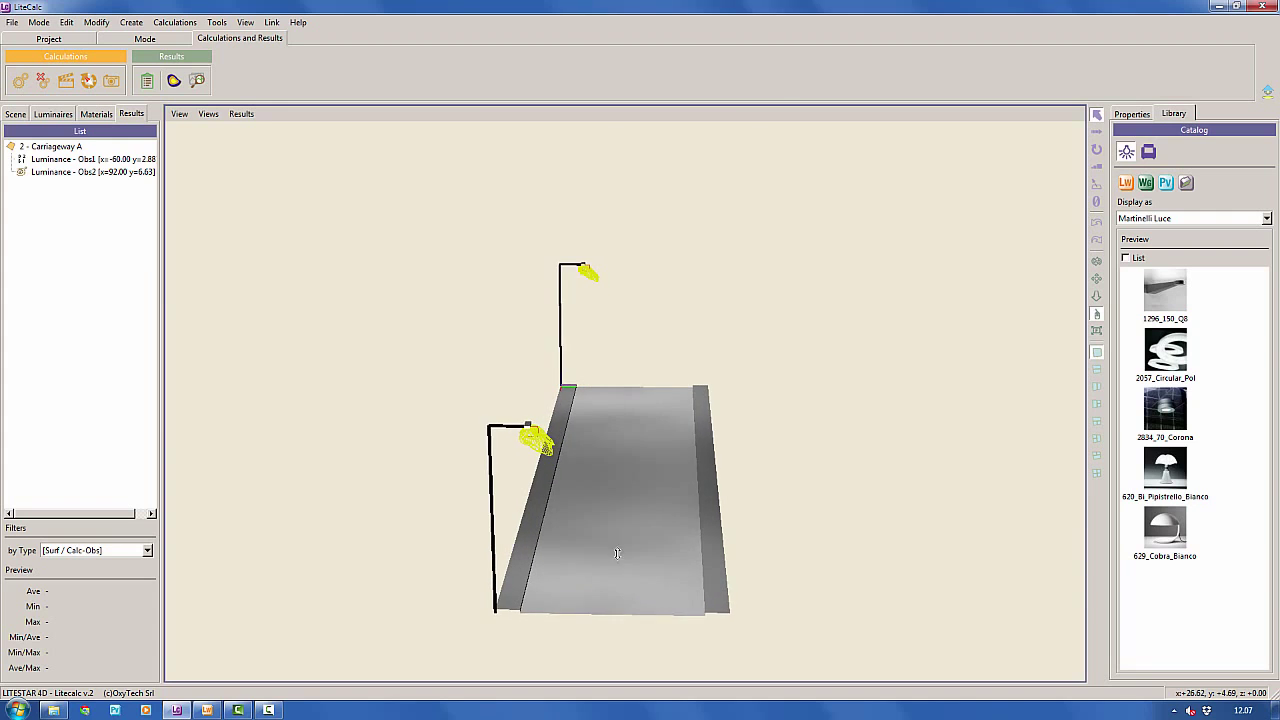
pyautogui.scroll(1, 617, 553)
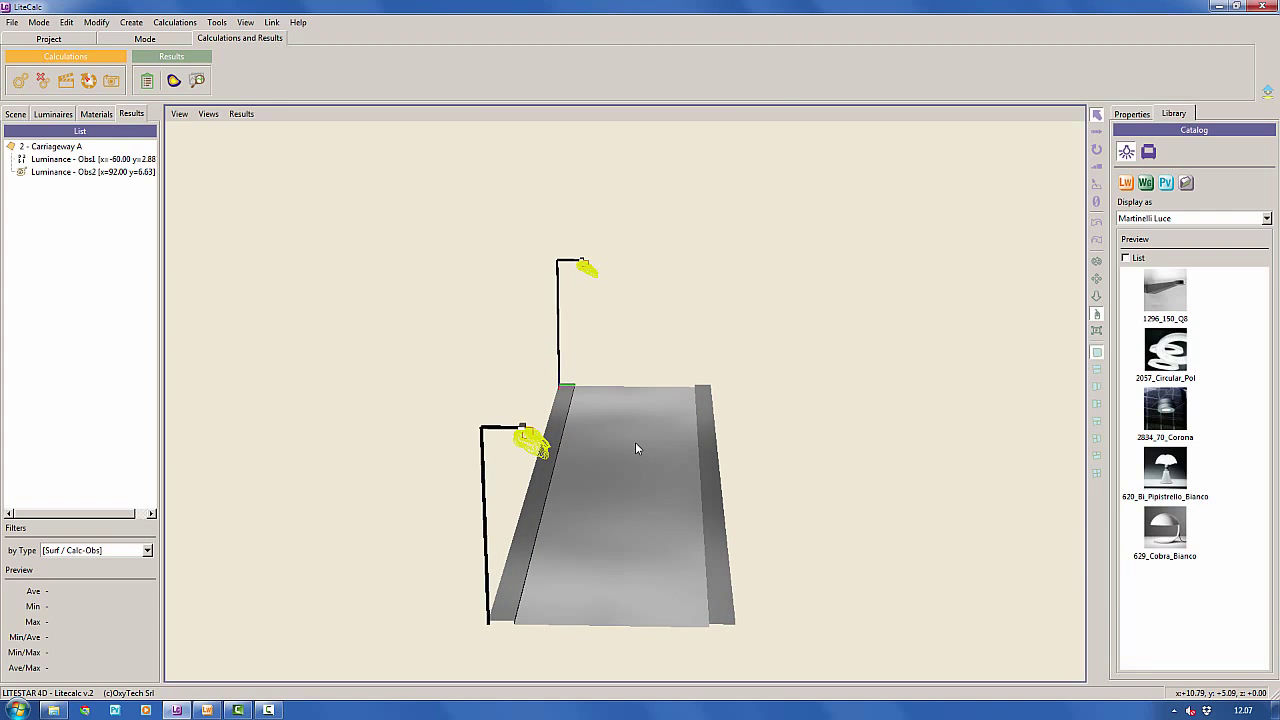
pyautogui.moveTo(630, 442)
pyautogui.mouseDown()
pyautogui.moveTo(640, 428)
pyautogui.moveTo(632, 435)
pyautogui.mouseUp()
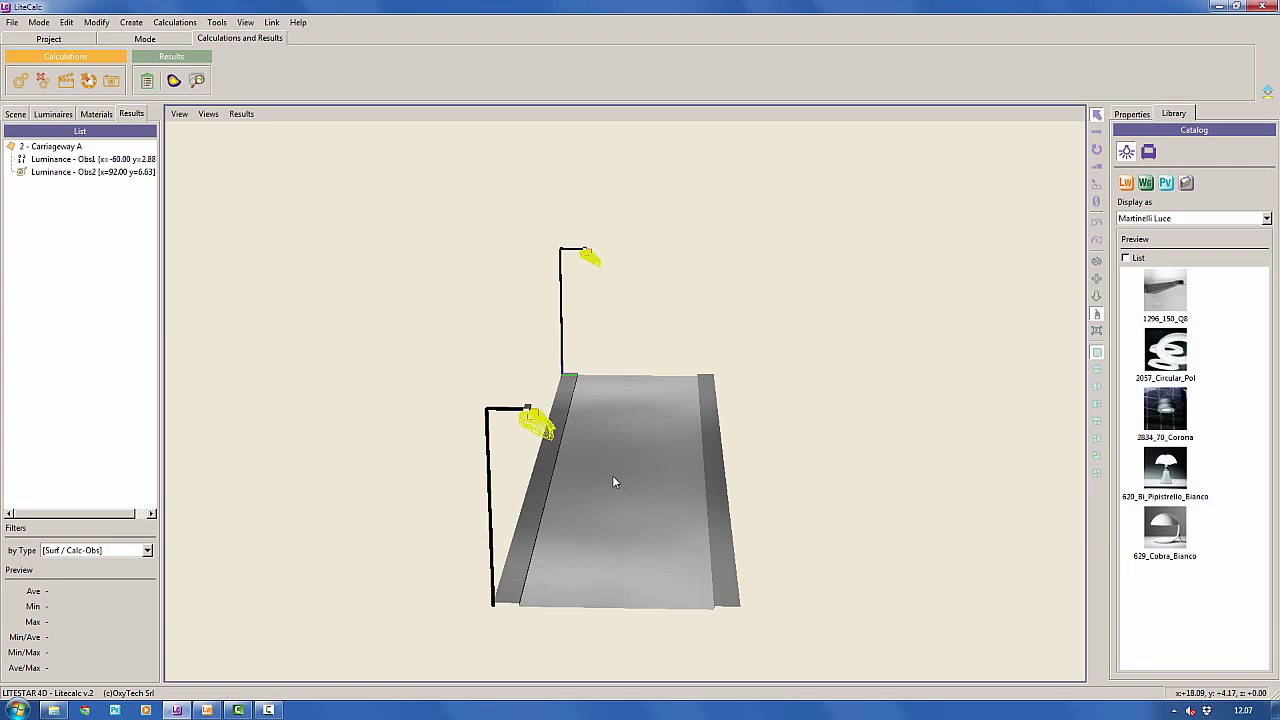
pyautogui.scroll(3, 613, 480)
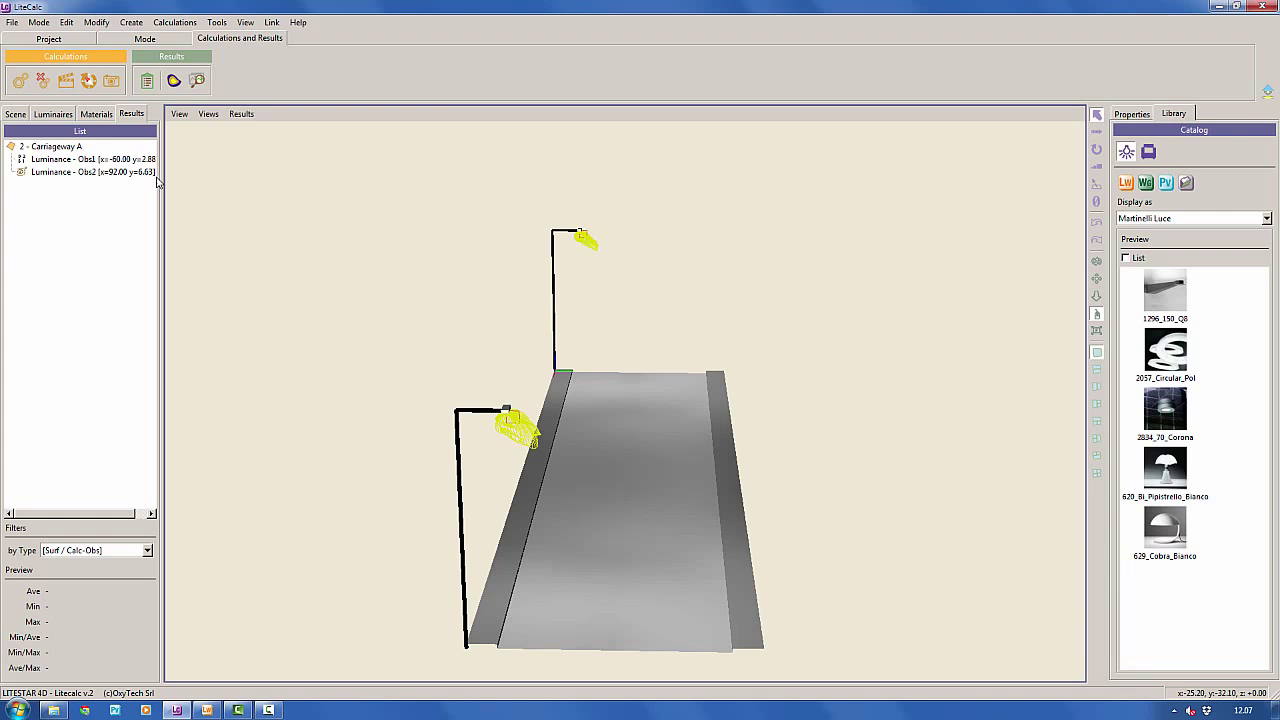
# Change the tone mapping type to Linear with a minimum of 0 and apply it to the scene.
pyautogui.click(198, 83)
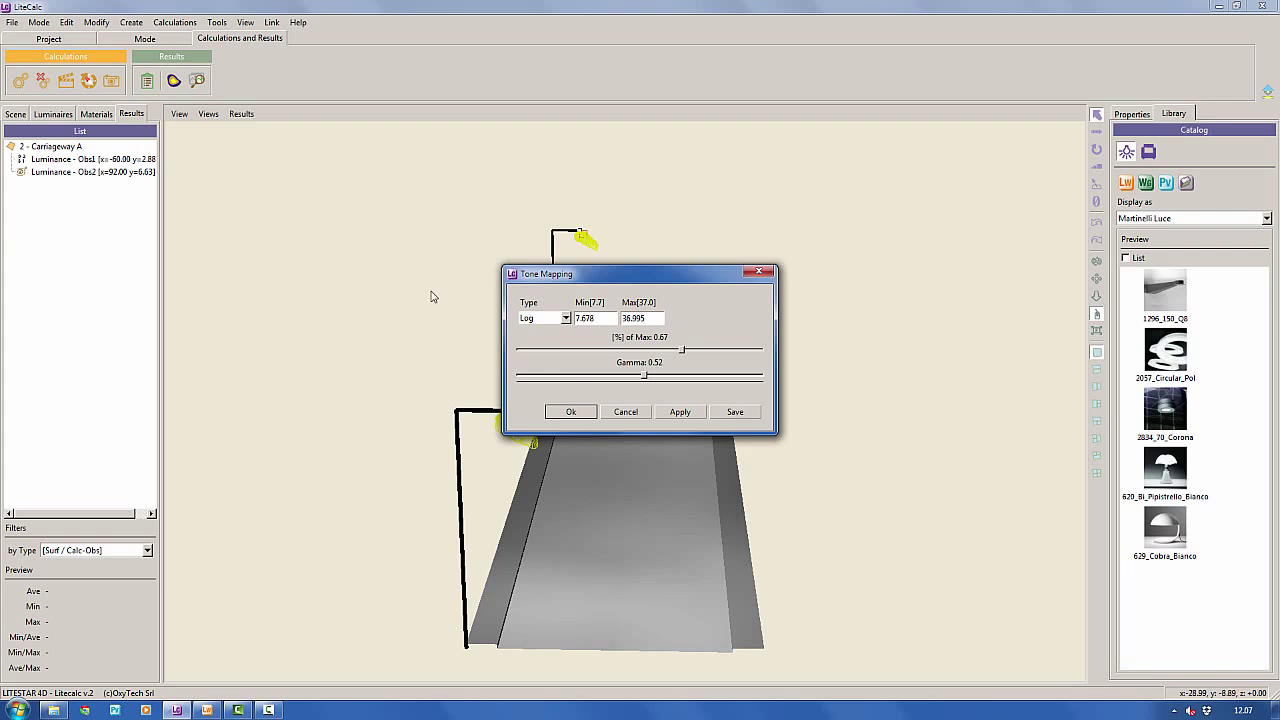
pyautogui.click(566, 318)
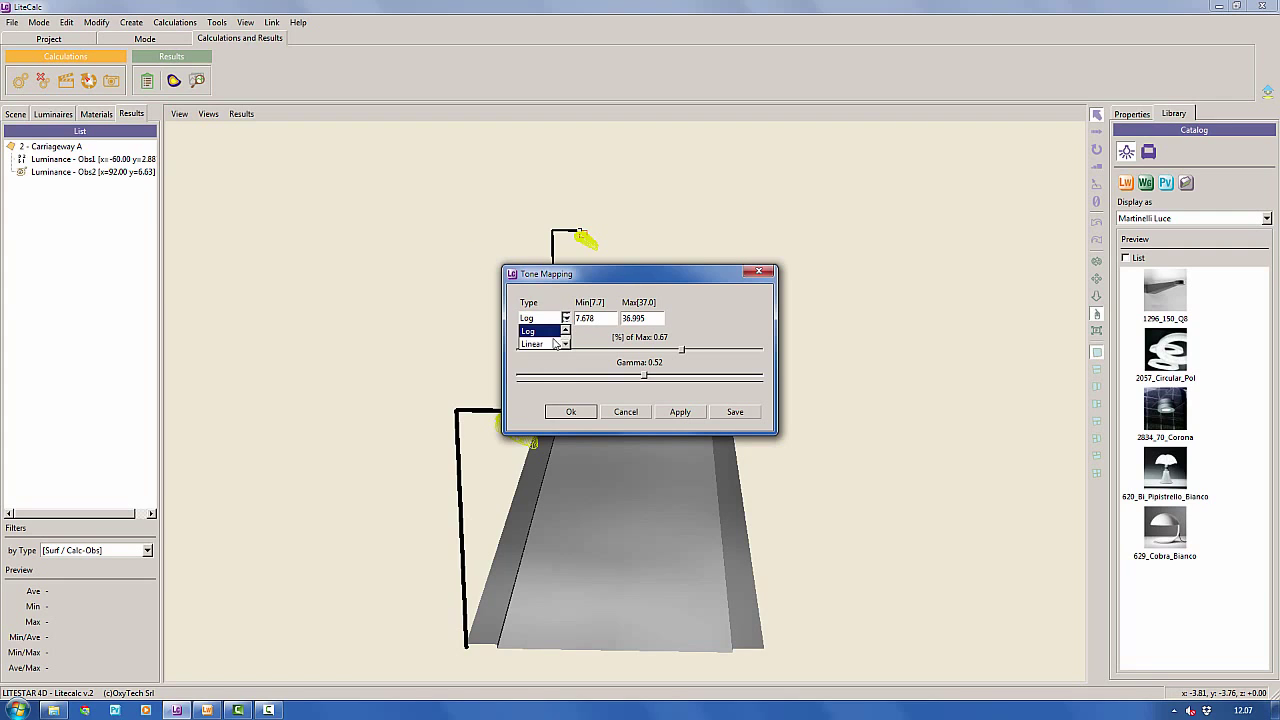
pyautogui.click(556, 349)
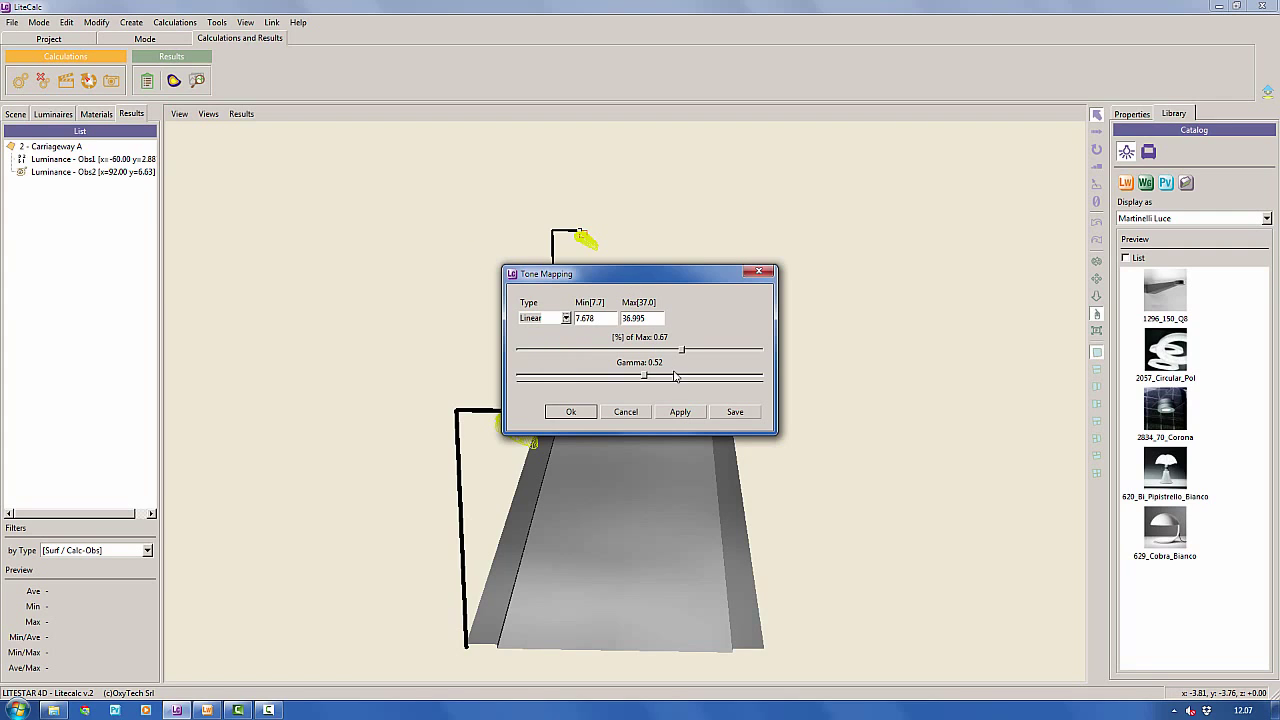
pyautogui.click(675, 412)
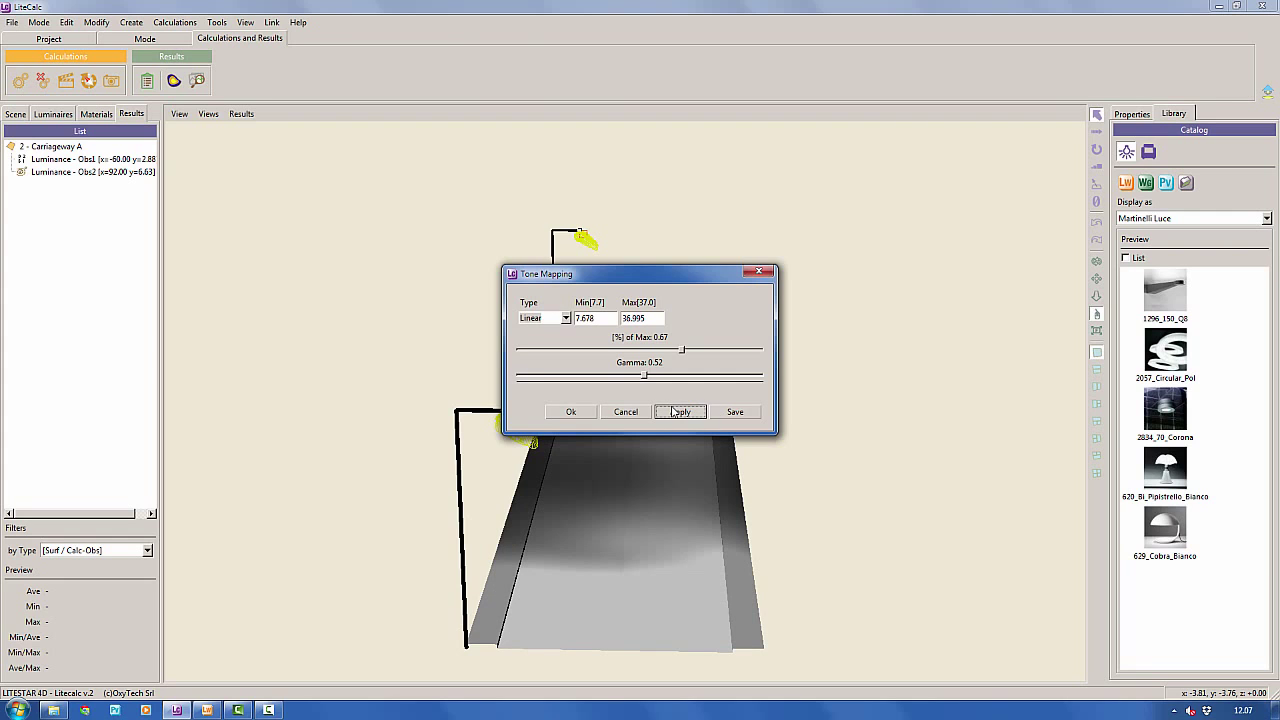
pyautogui.moveTo(670, 278); pyautogui.dragTo(933, 192)
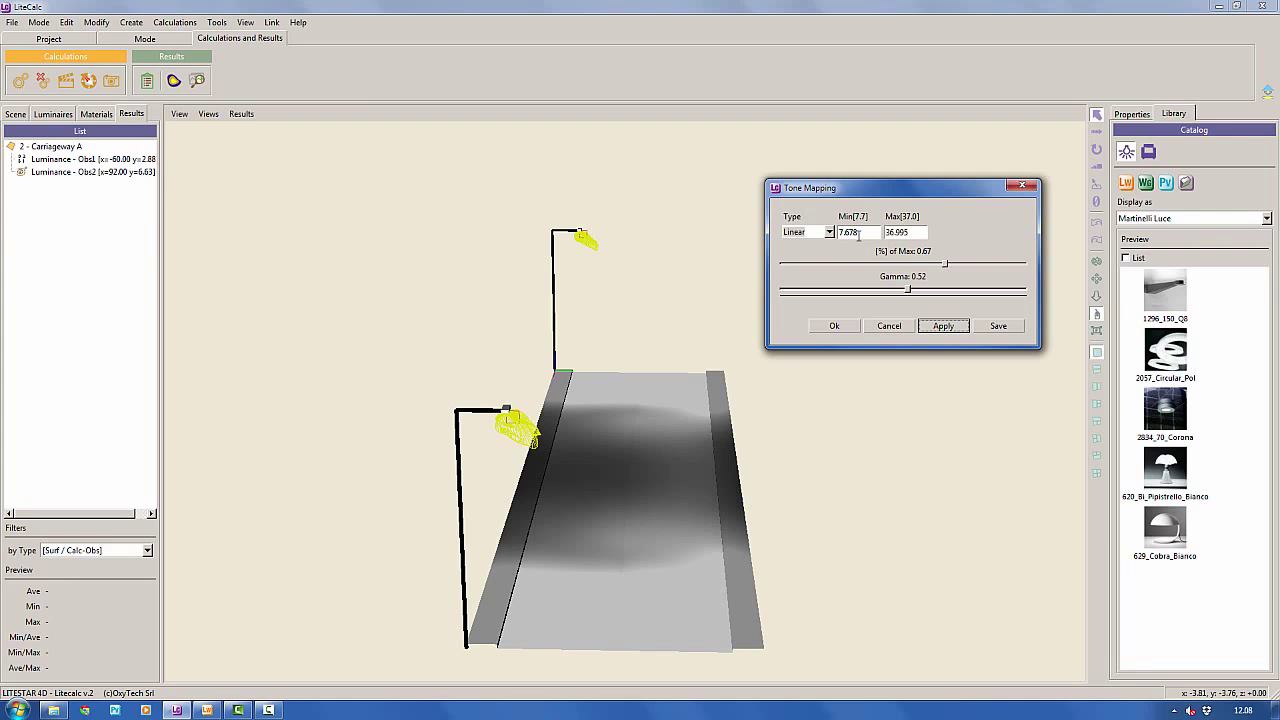
pyautogui.moveTo(869, 232); pyautogui.dragTo(808, 234)
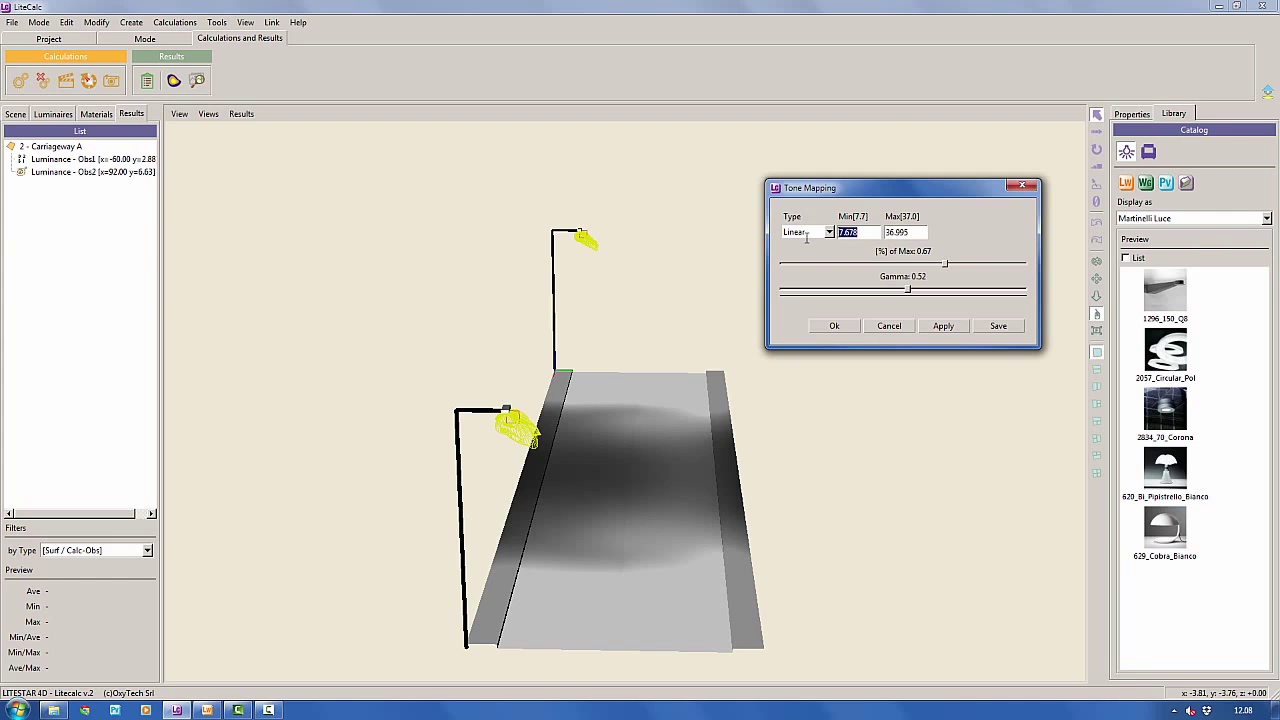
pyautogui.write('0')
pyautogui.click(841, 328)
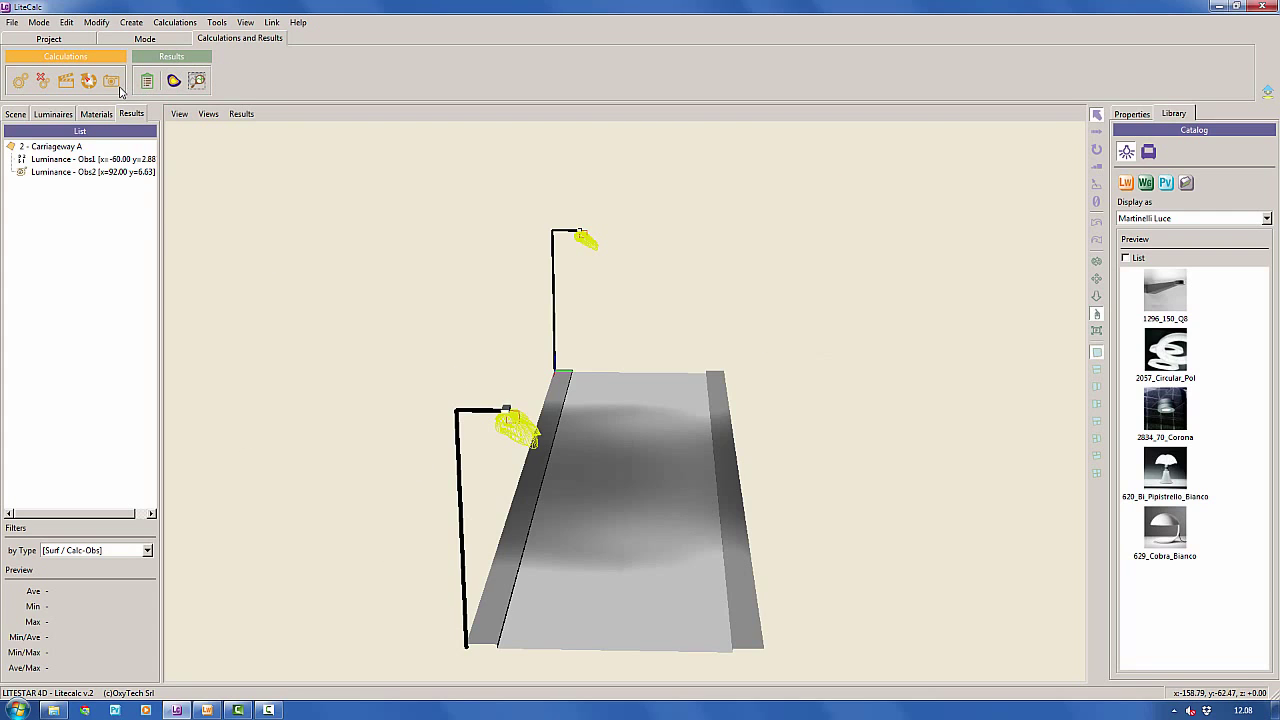
# Render the current perspective view of the lit road.
pyautogui.click(74, 86)
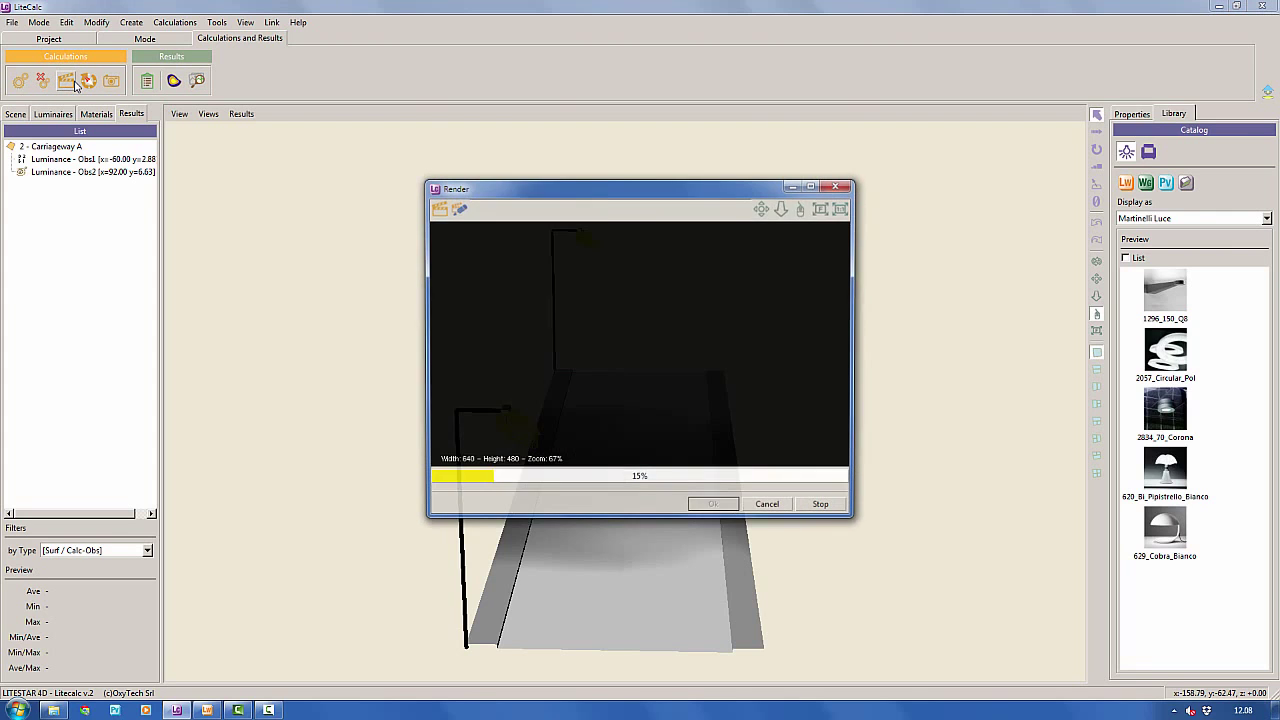